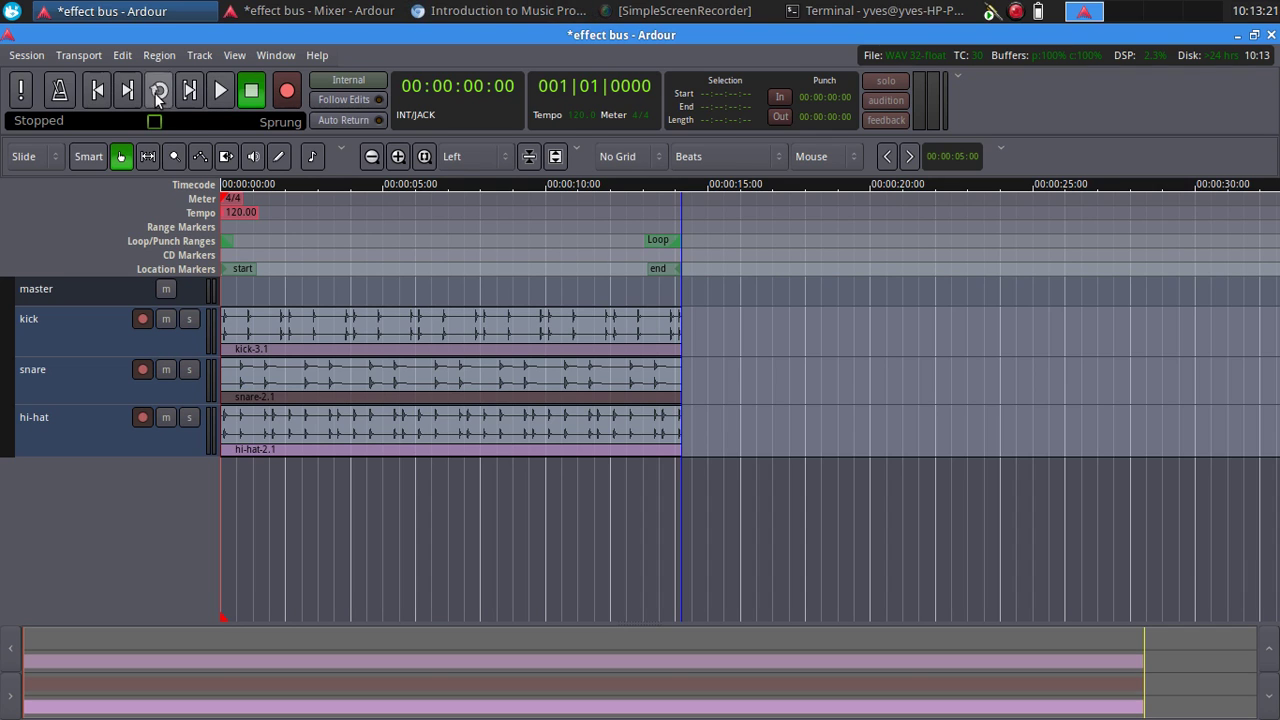
Step: Play the session briefly, stop it, and return the playhead to the start
{"action": "left_click", "coordinate": [219, 92]}
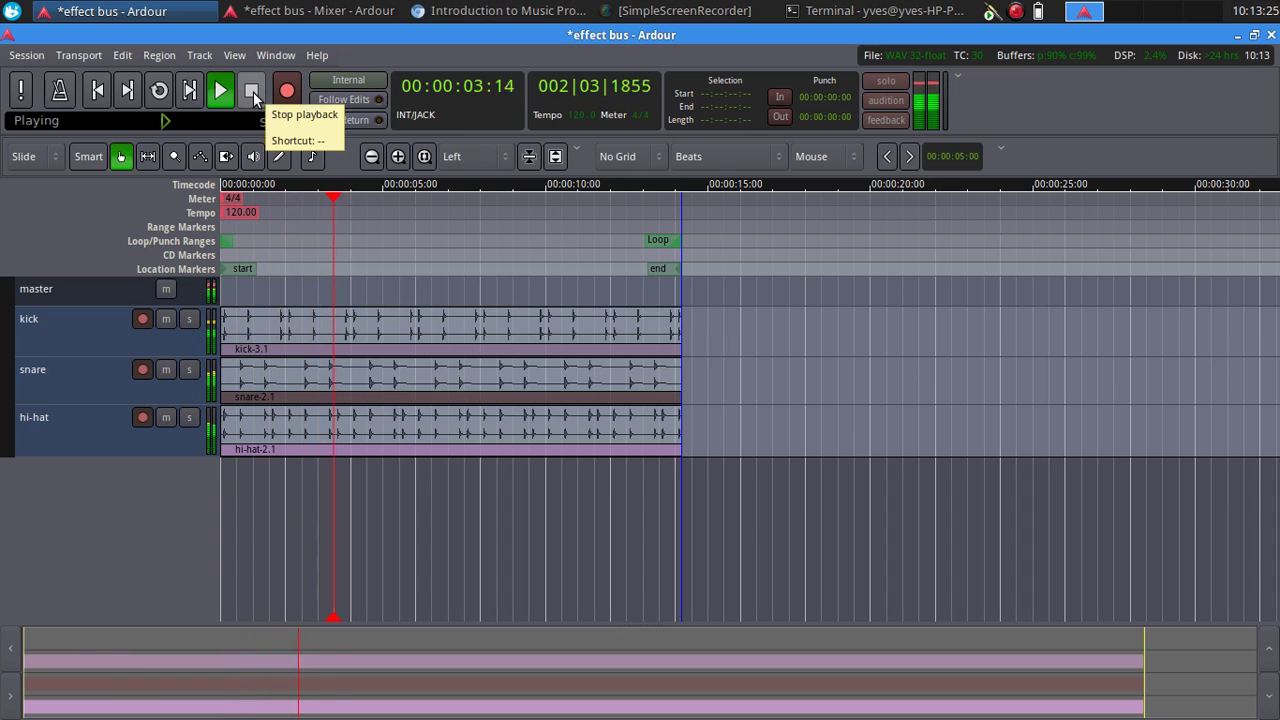
{"action": "left_click", "coordinate": [253, 92]}
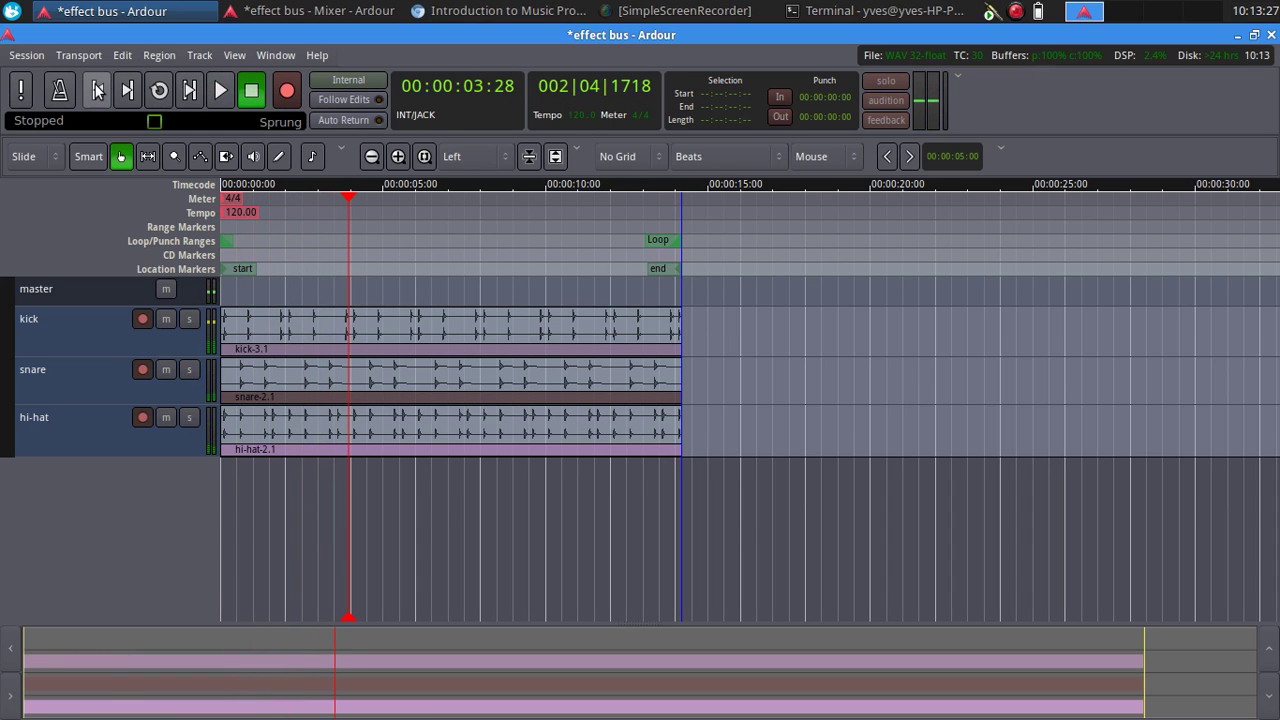
{"action": "left_click", "coordinate": [98, 90]}
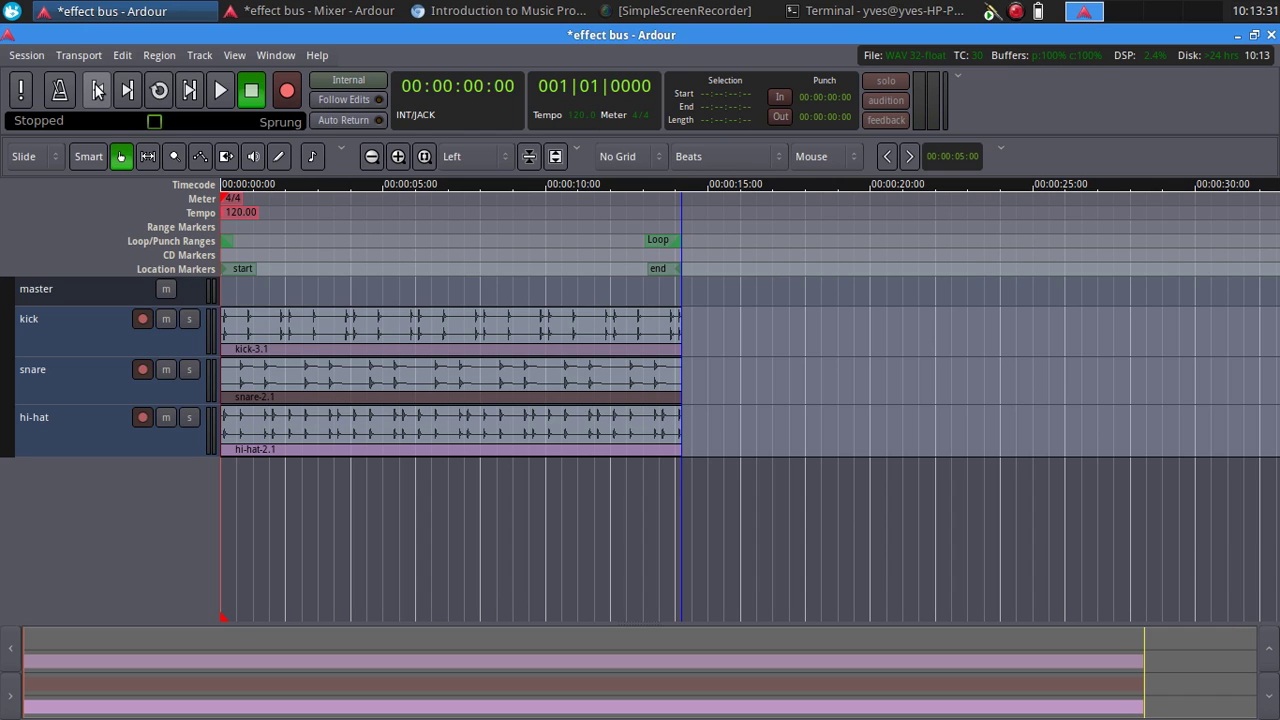
Step: Show the mixer with kick, snare, hi-hat and master strips, dismissing the kick's Plugin Manager unchanged
{"action": "left_click", "coordinate": [318, 11]}
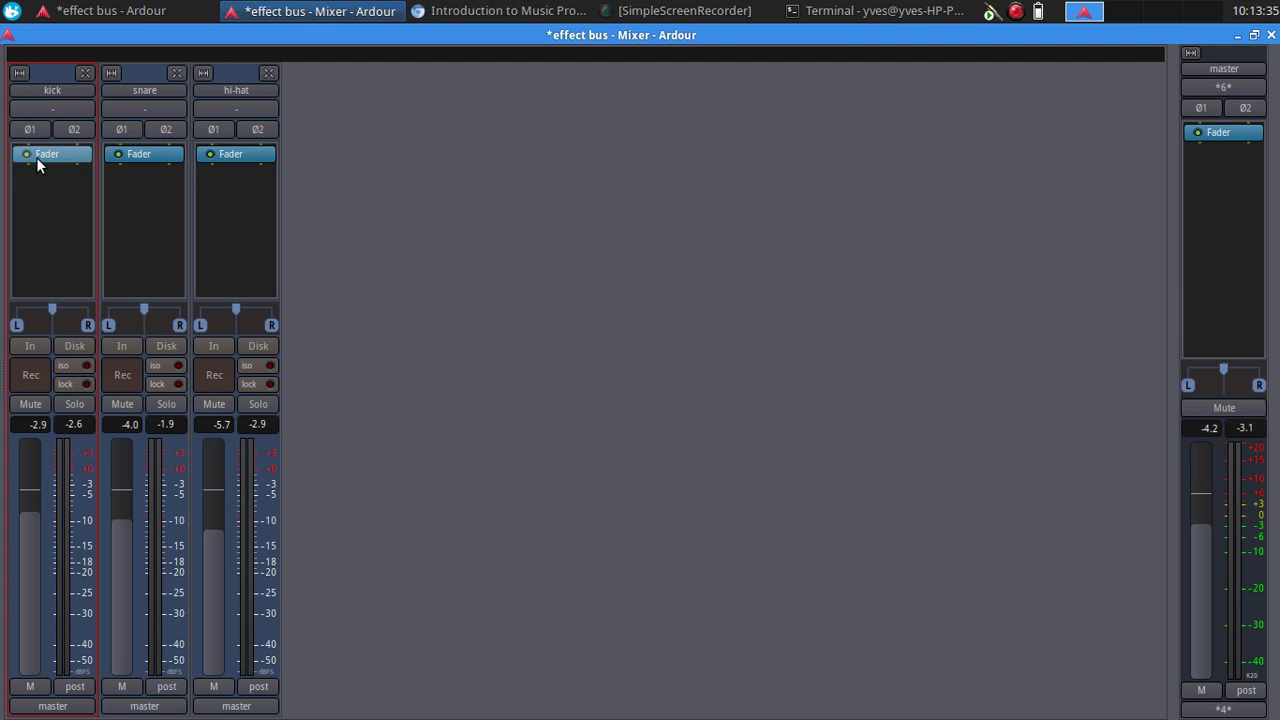
{"action": "double_click", "coordinate": [46, 187]}
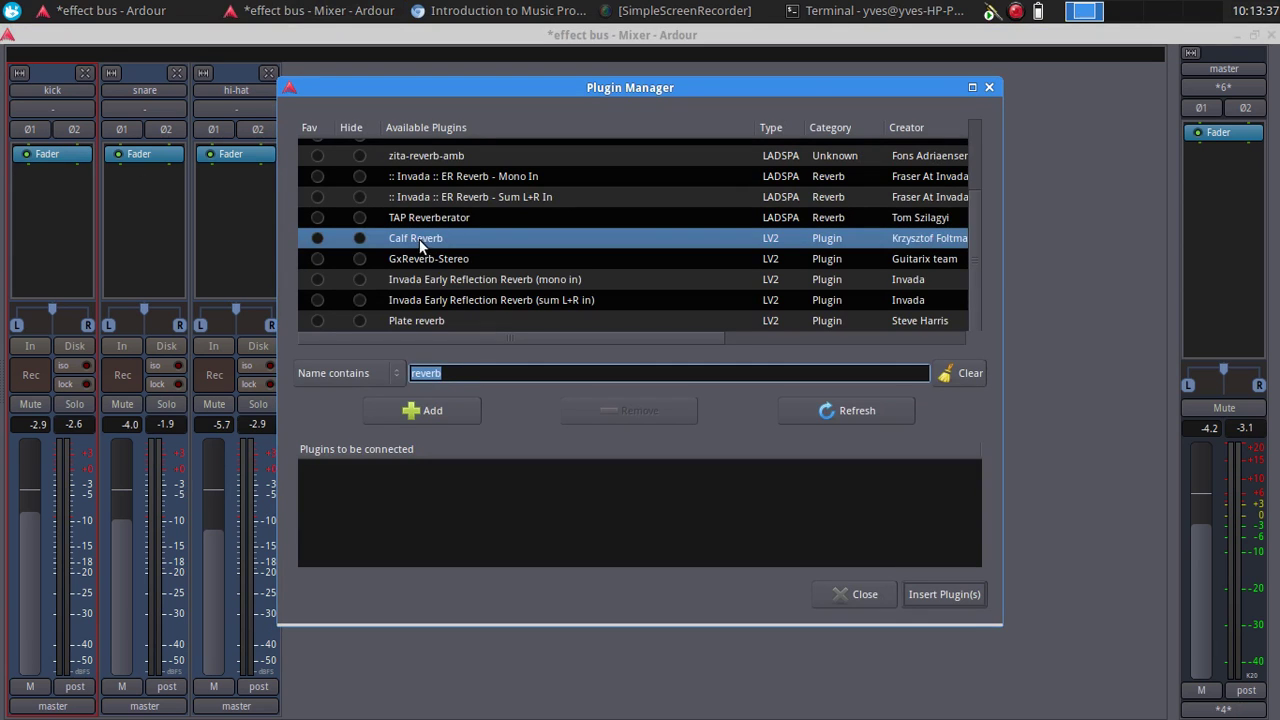
{"action": "left_click", "coordinate": [845, 590]}
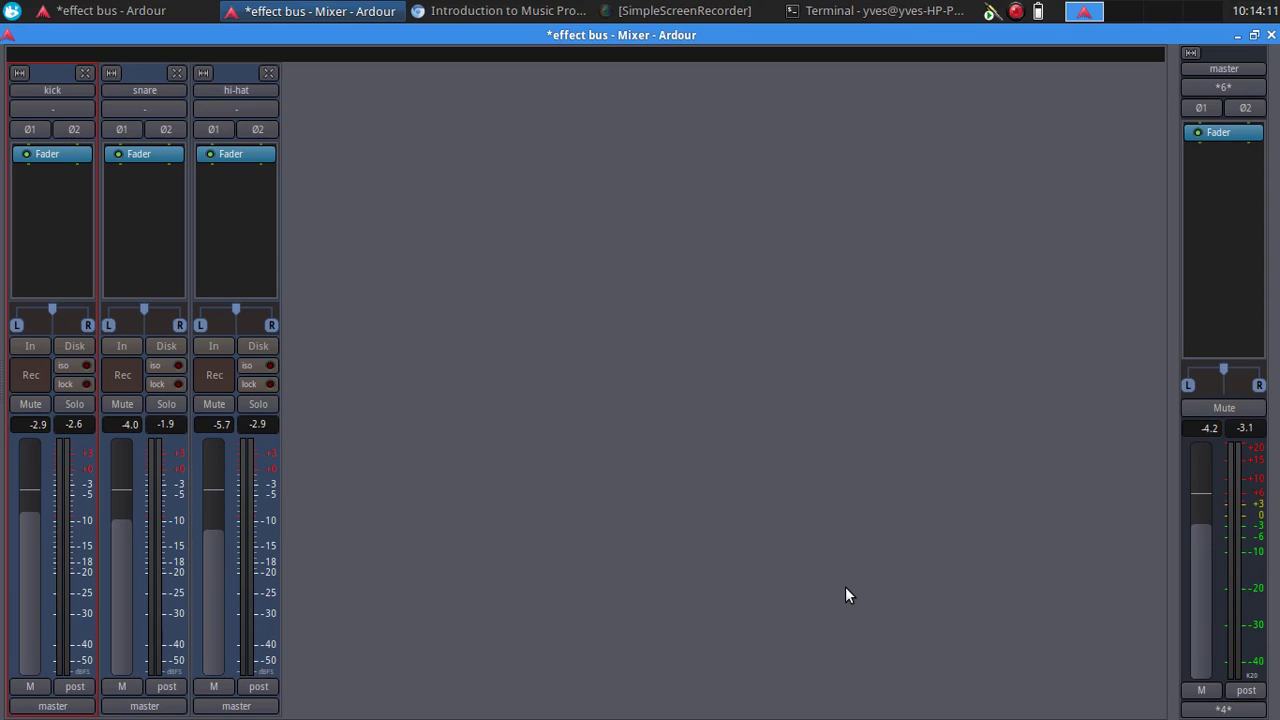
Step: Create a Stereo bus named 'reverb', placed under the kick, snare and hi-hat tracks
{"action": "left_click", "coordinate": [105, 10]}
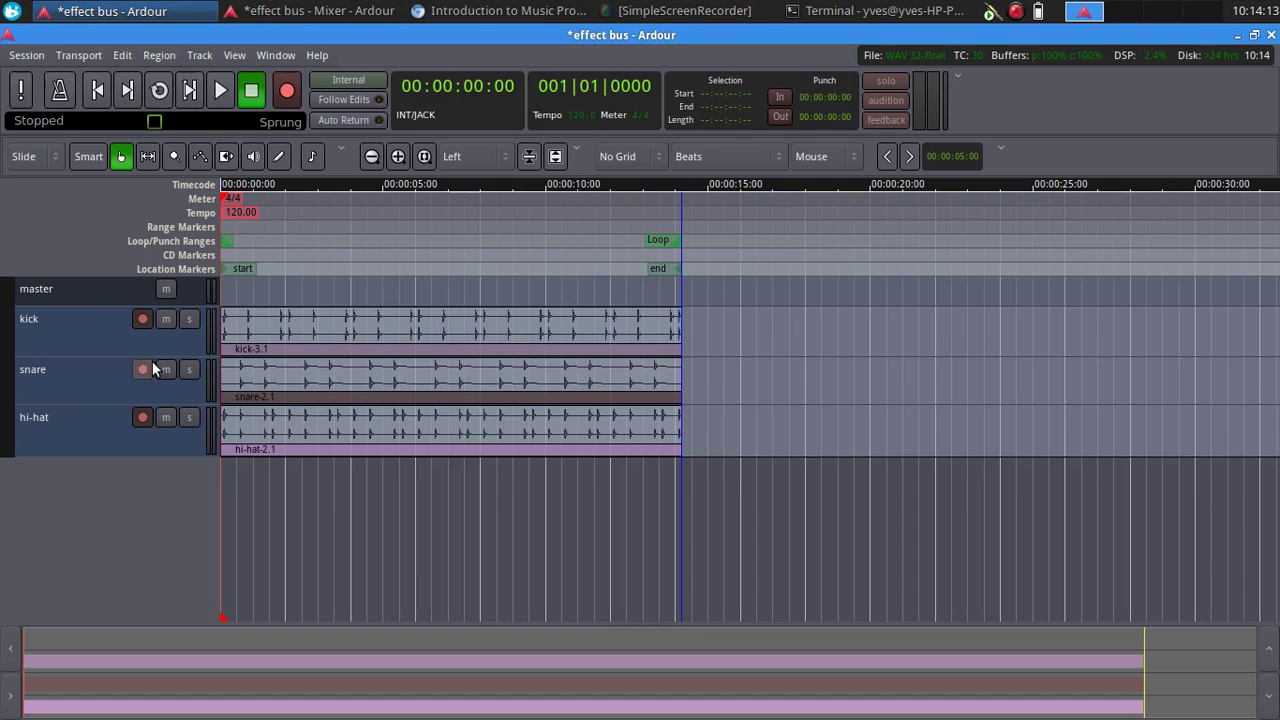
{"action": "double_click", "coordinate": [87, 483]}
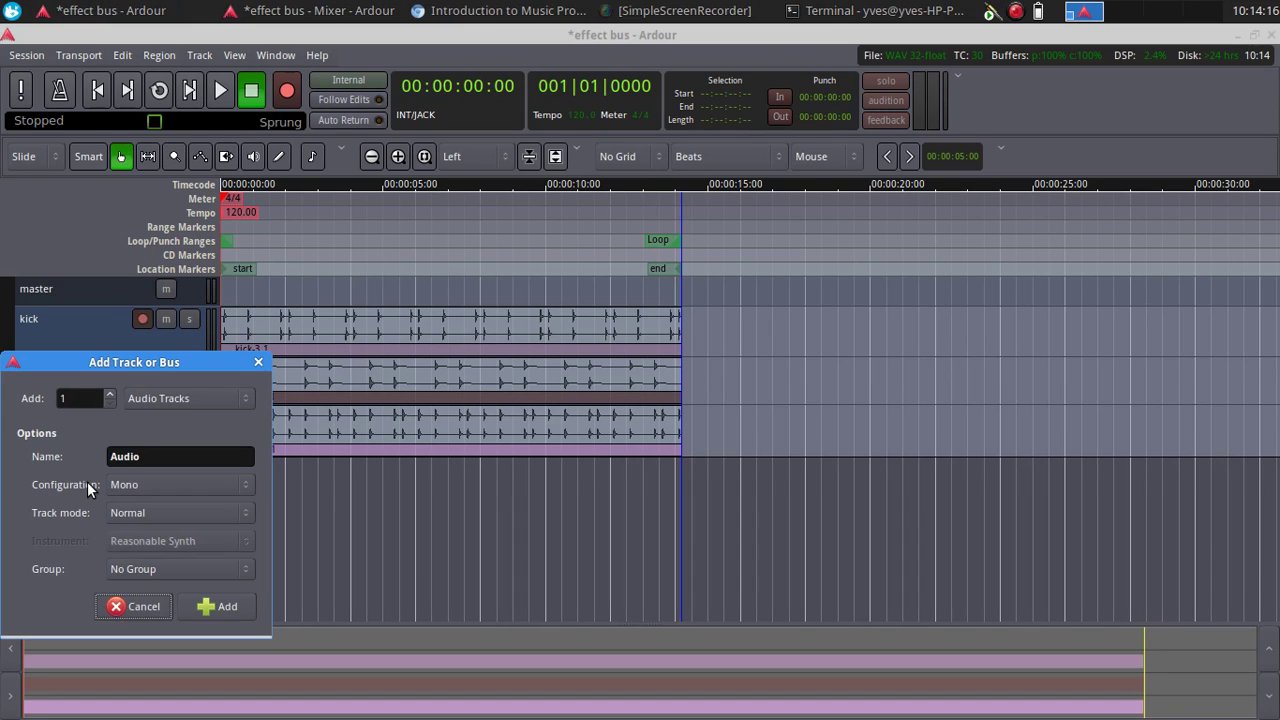
{"action": "left_click", "coordinate": [179, 401]}
{"action": "left_click", "coordinate": [160, 466]}
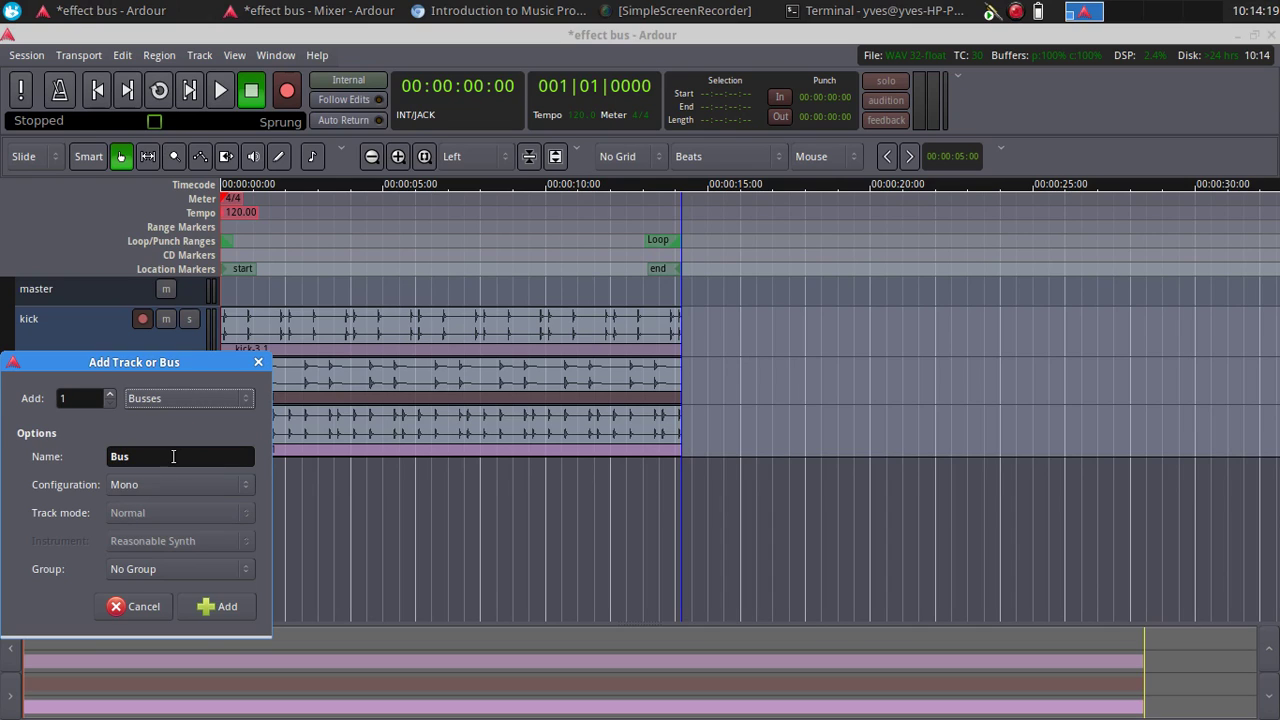
{"action": "double_click", "coordinate": [177, 456]}
{"action": "type", "text": "reverb"}
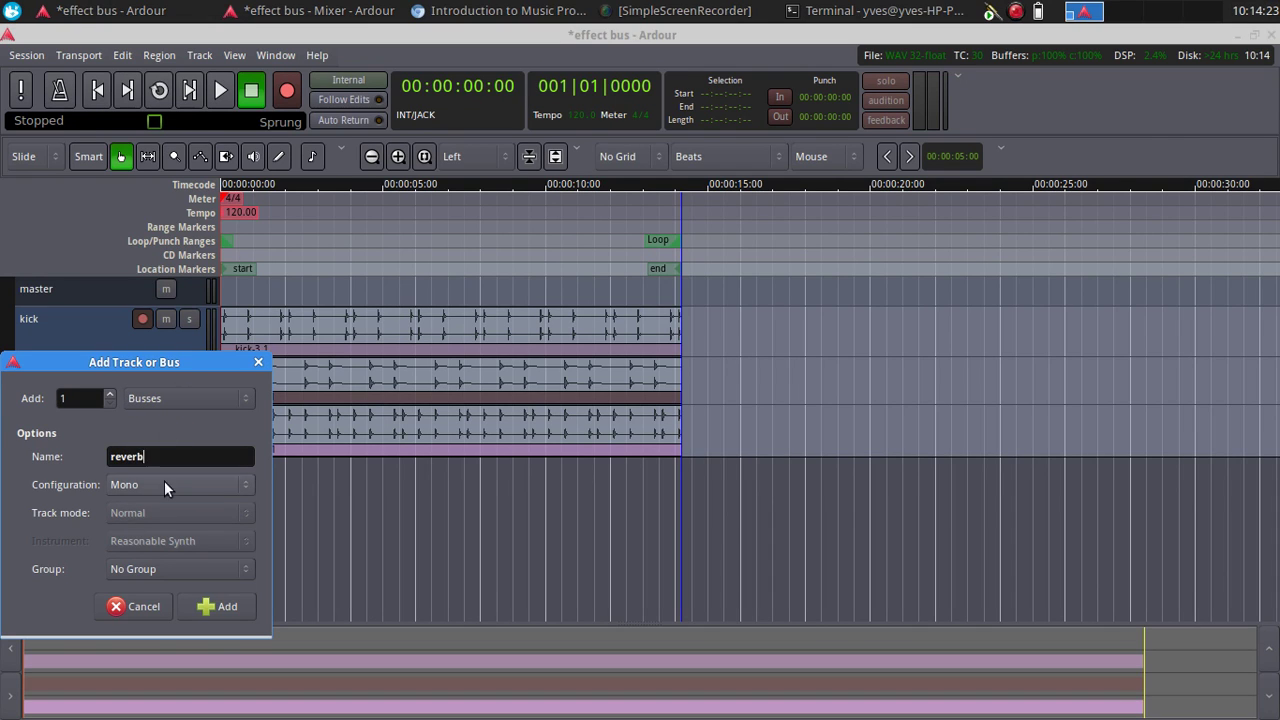
{"action": "left_click", "coordinate": [164, 481]}
{"action": "left_click", "coordinate": [154, 505]}
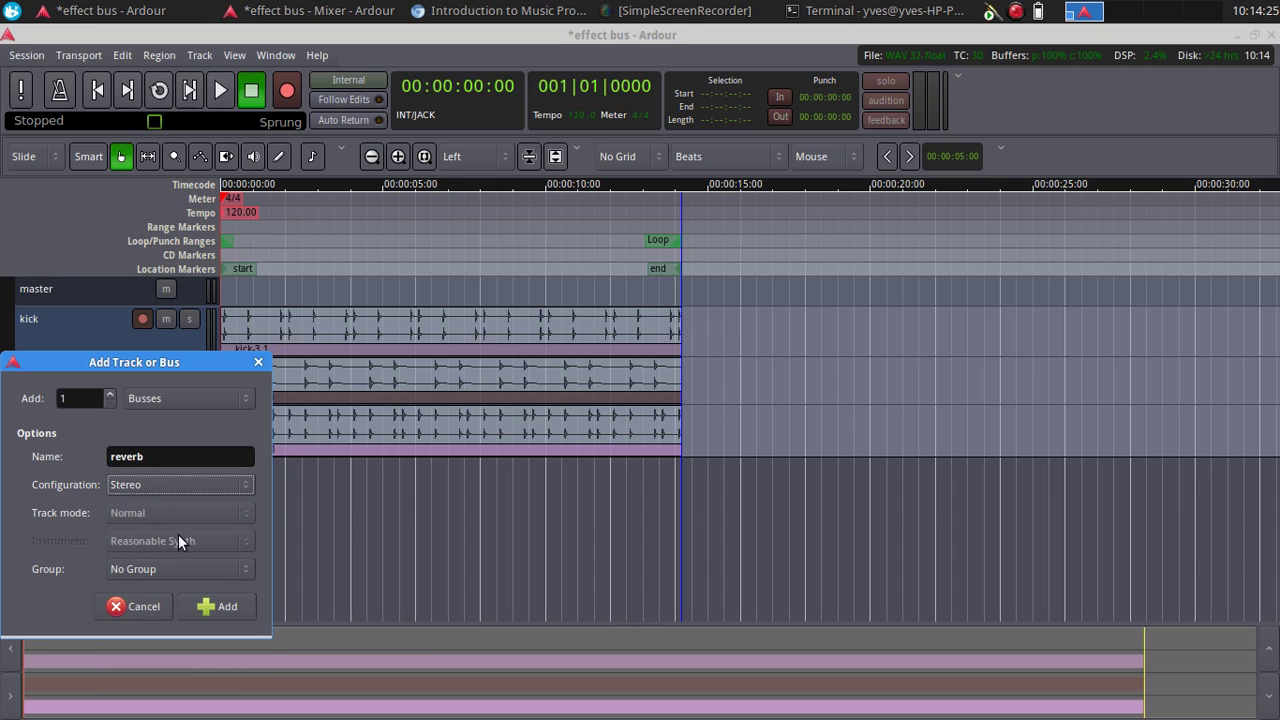
{"action": "left_click", "coordinate": [216, 598]}
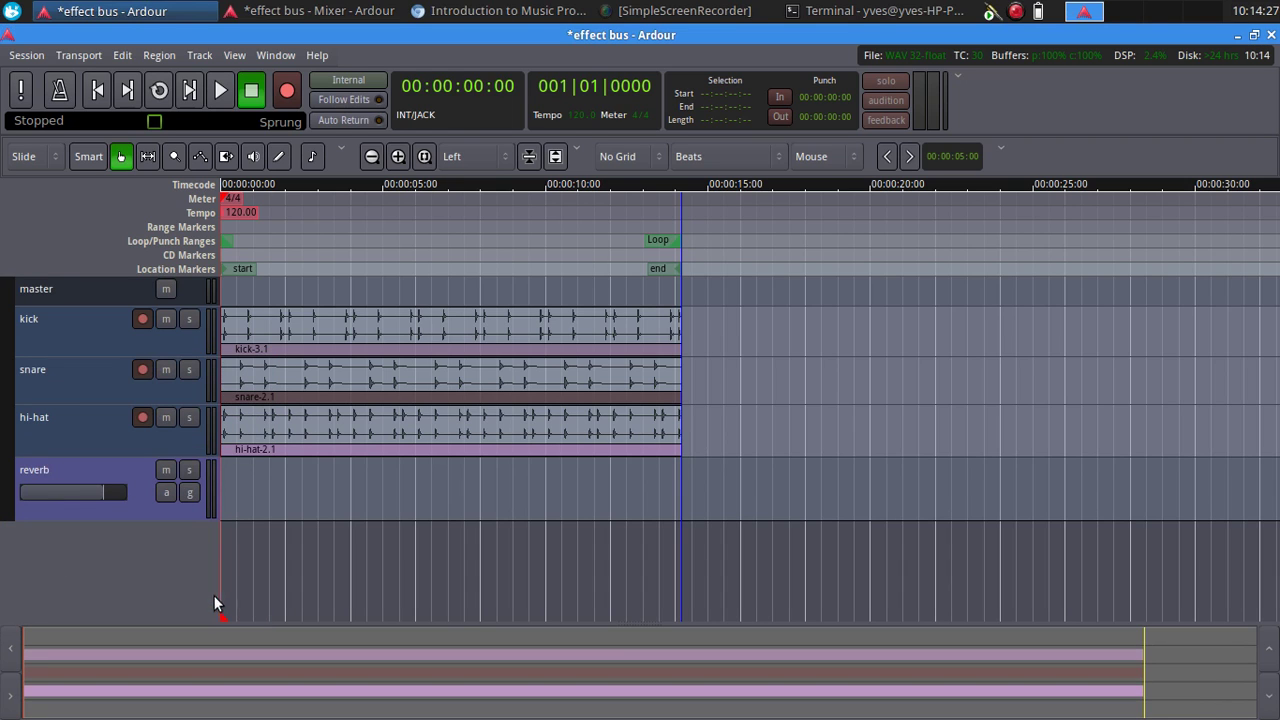
Step: Insert Calf Reverb on the reverb bus strip and briefly open its editor
{"action": "left_click", "coordinate": [305, 10]}
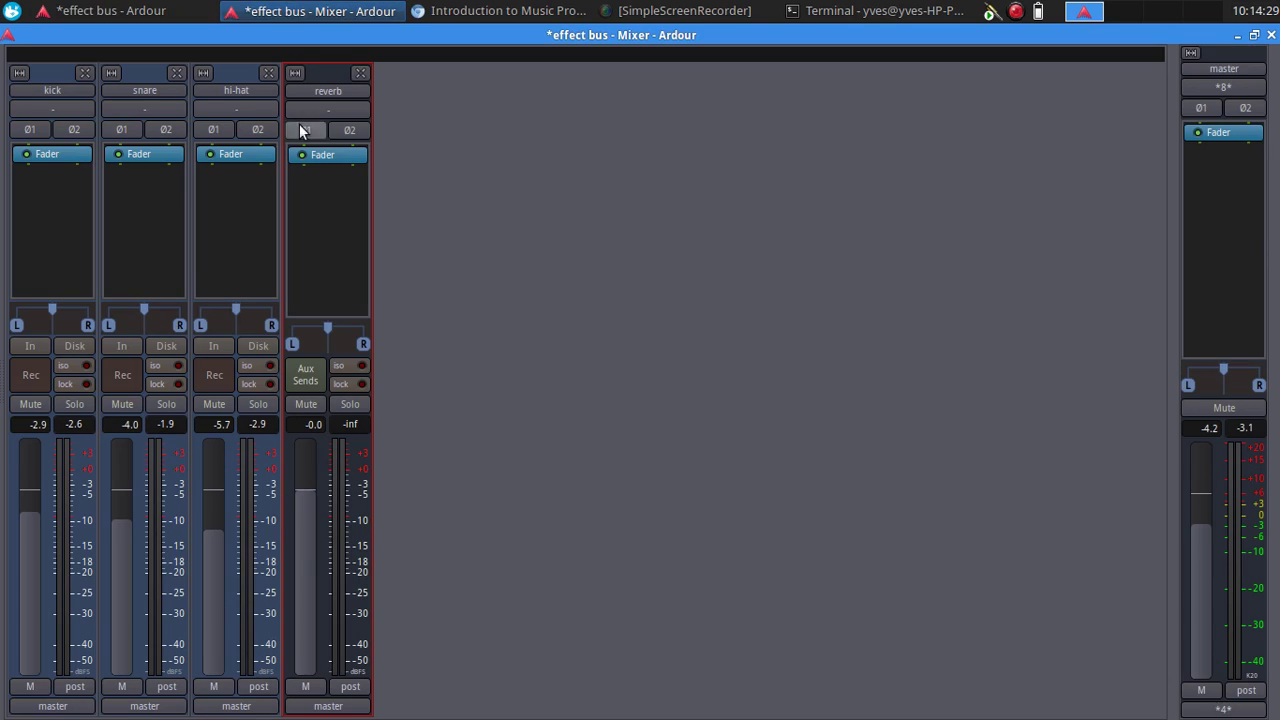
{"action": "double_click", "coordinate": [337, 176]}
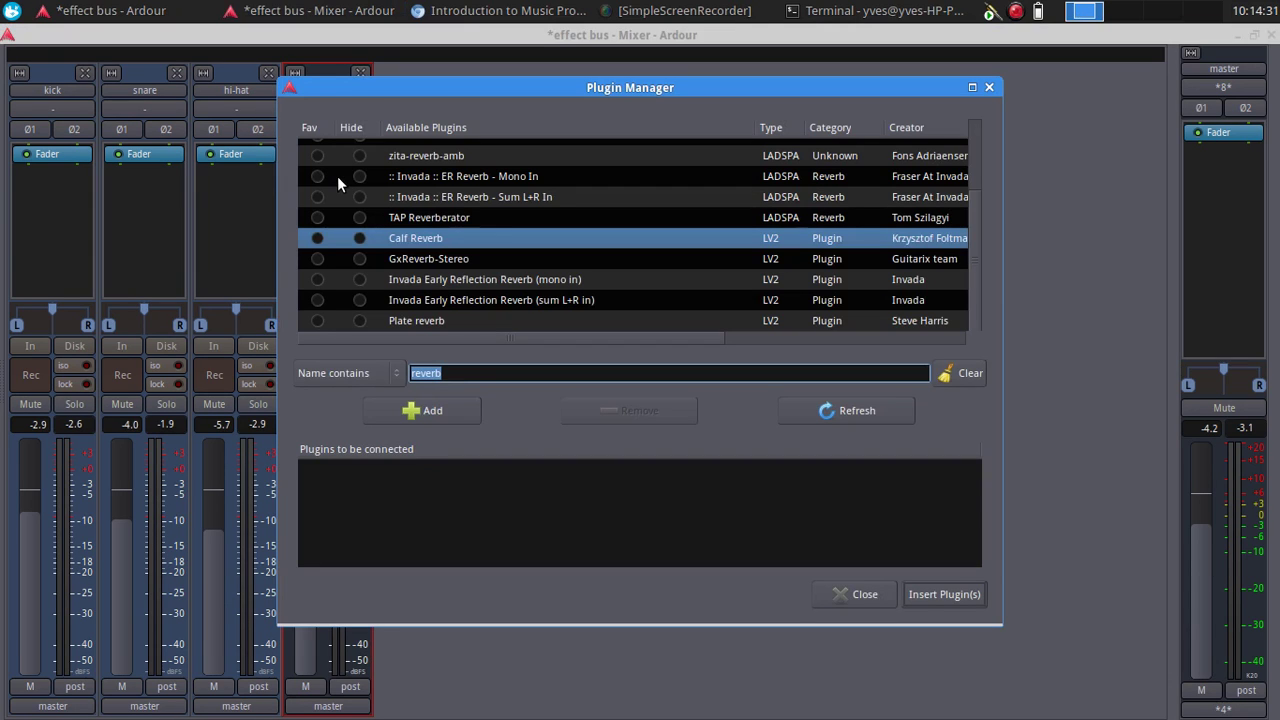
{"action": "double_click", "coordinate": [430, 238]}
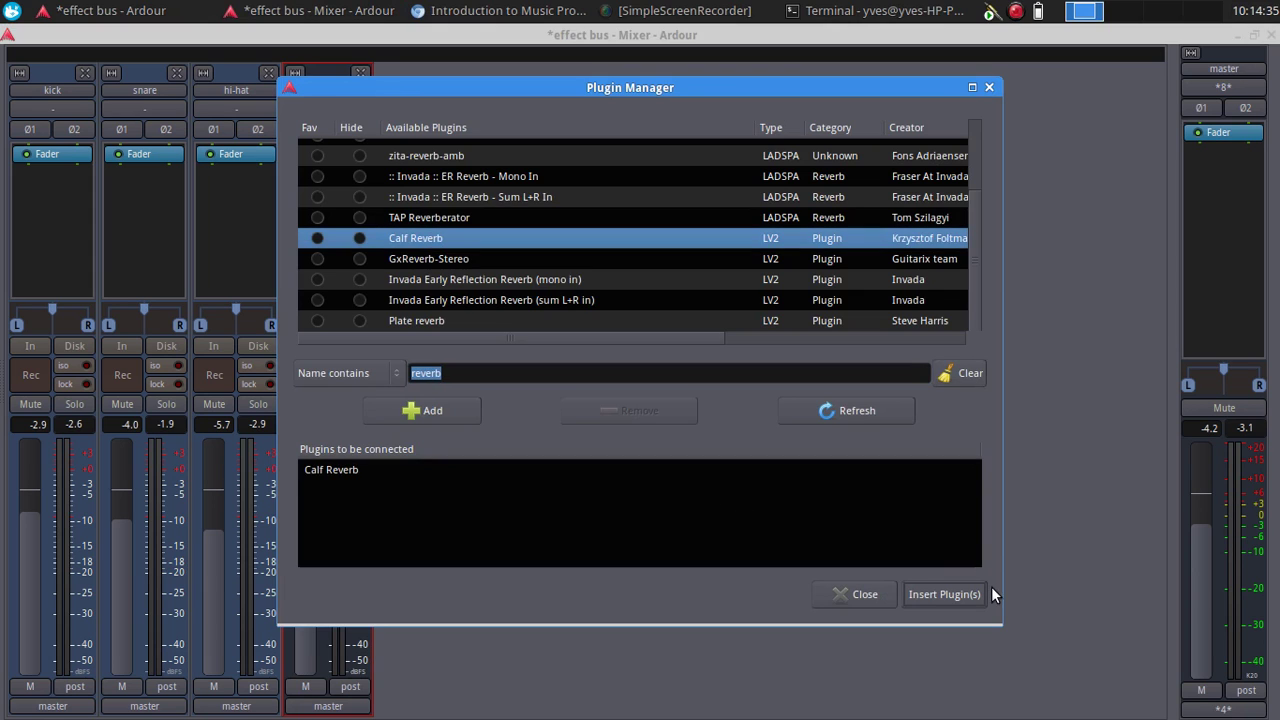
{"action": "left_click", "coordinate": [960, 594]}
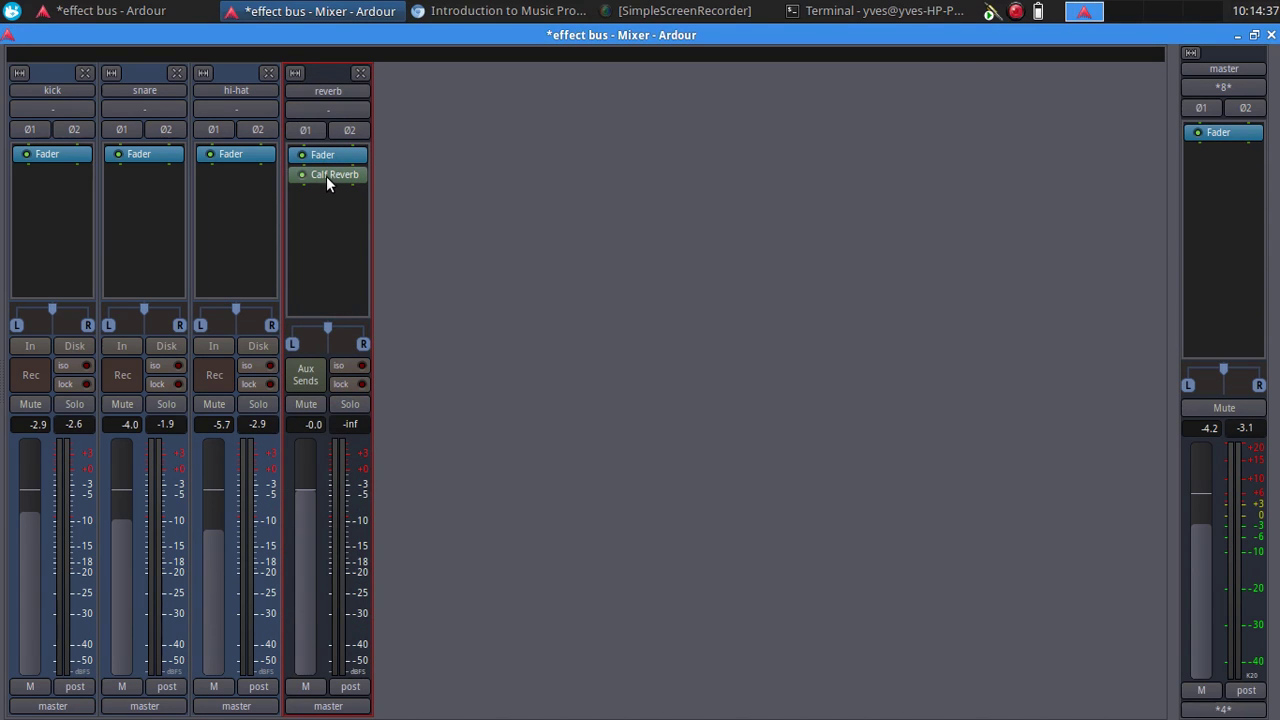
{"action": "double_click", "coordinate": [326, 175]}
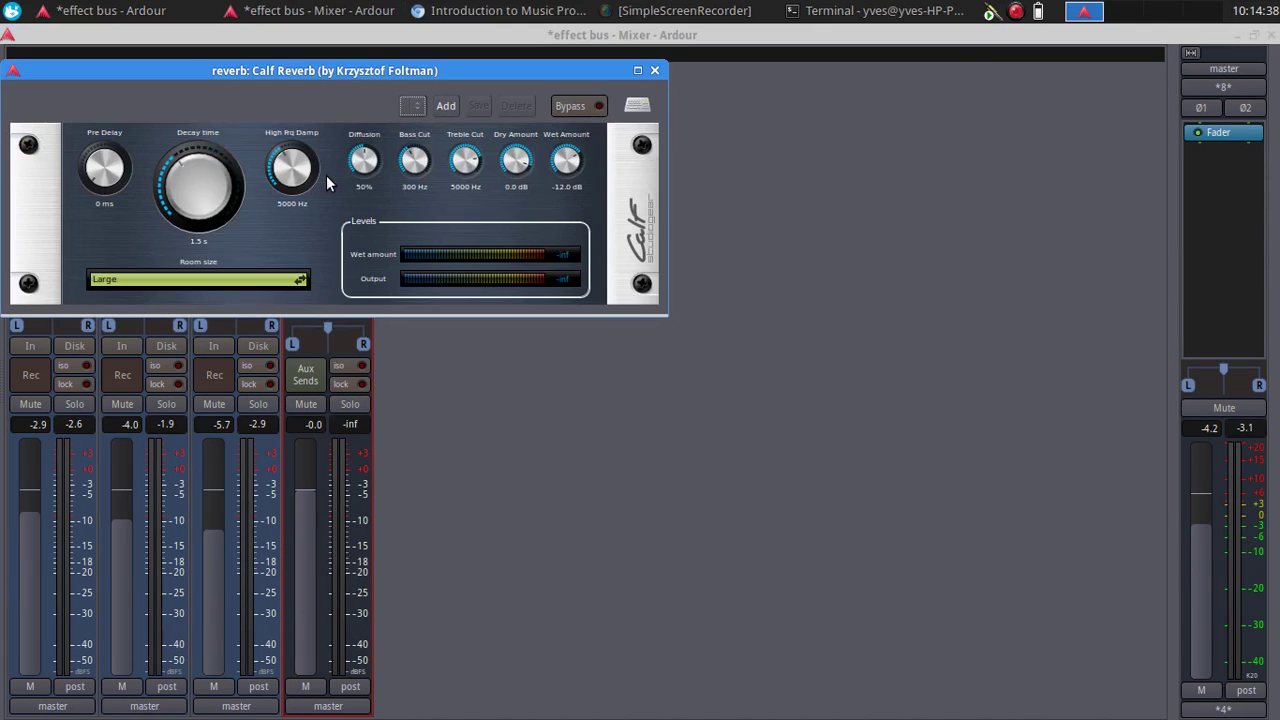
{"action": "left_click", "coordinate": [655, 71]}
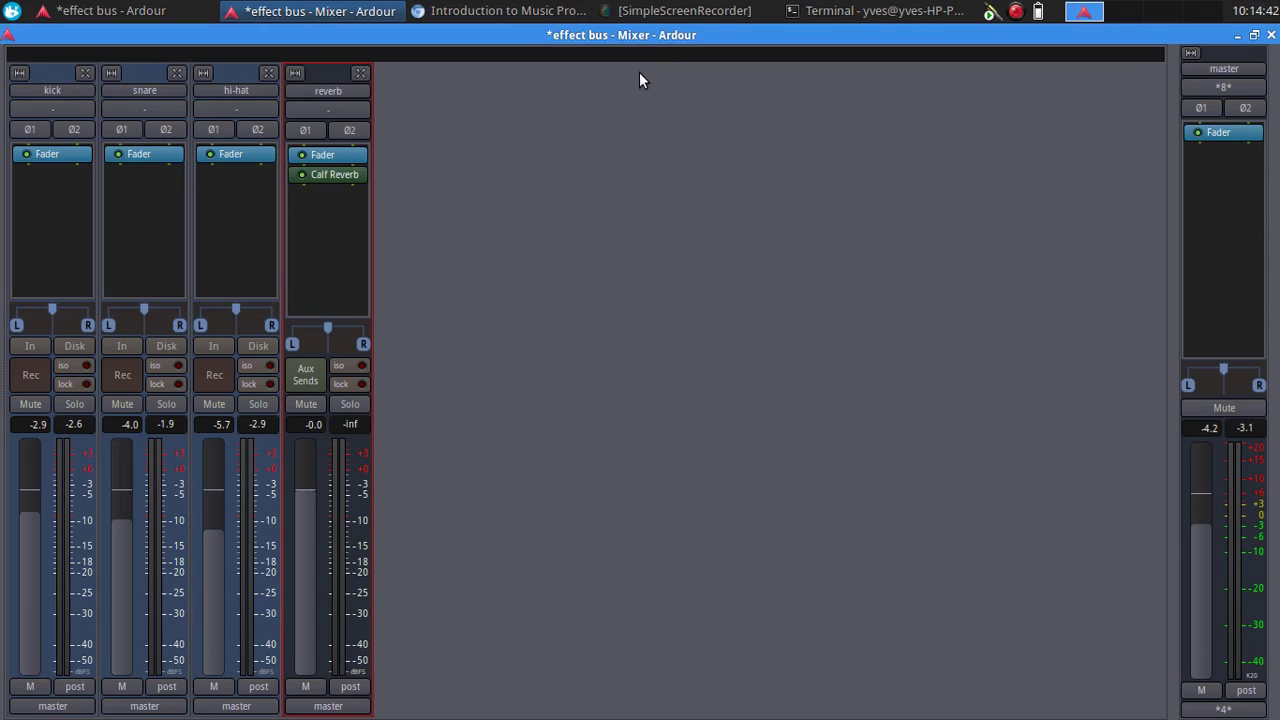
Step: Add an aux send from kick to the reverb bus and raise it to about -7.2 dB
{"action": "left_click", "coordinate": [44, 192]}
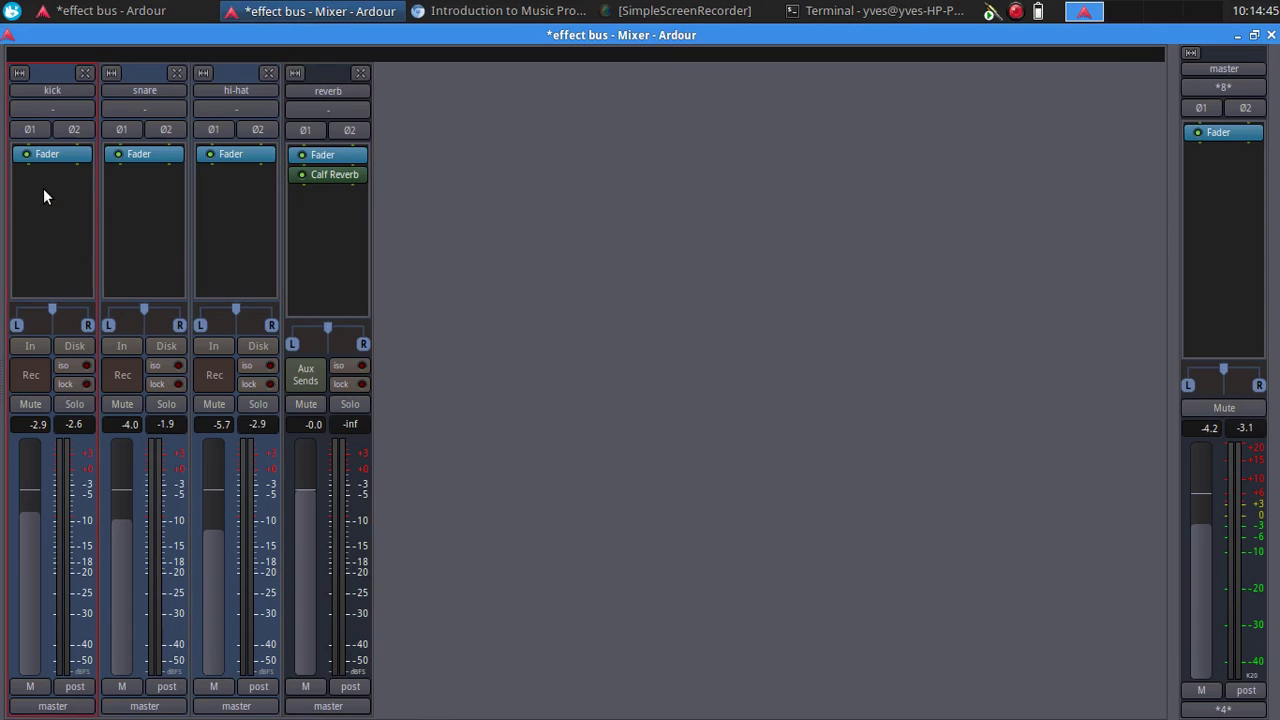
{"action": "right_click", "coordinate": [43, 195]}
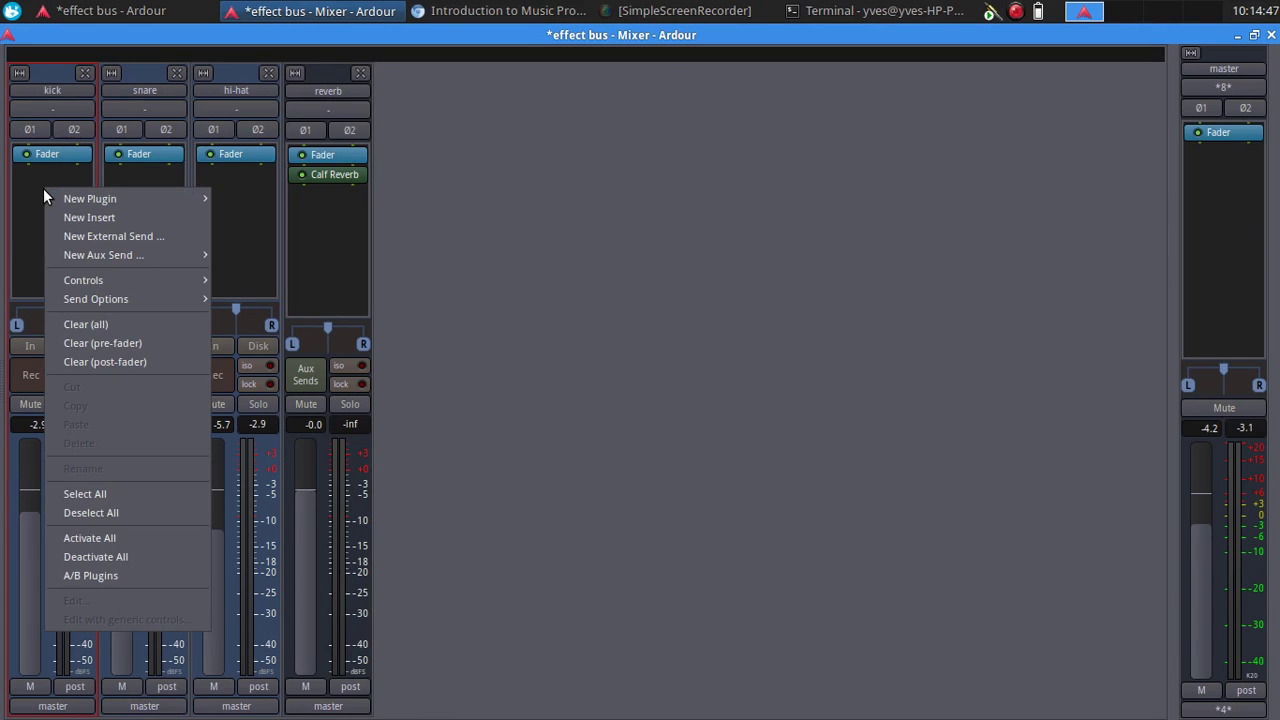
{"action": "mouse_move", "coordinate": [89, 258]}
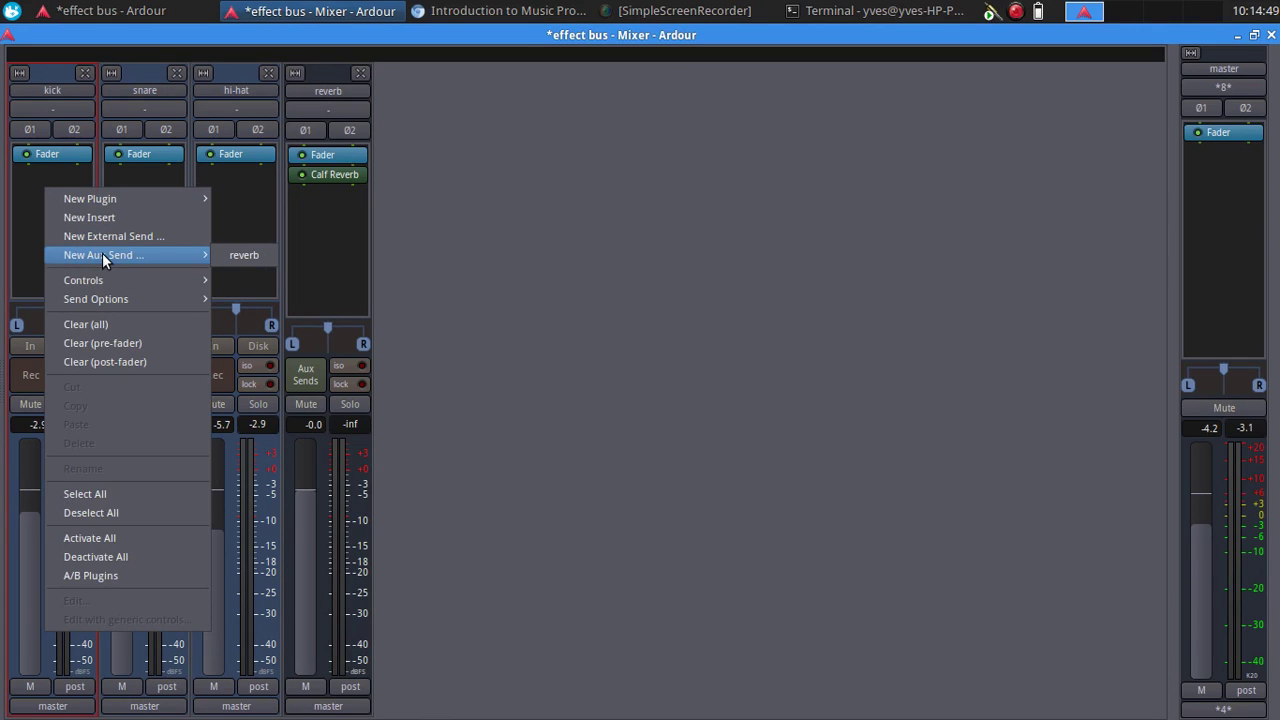
{"action": "left_click", "coordinate": [243, 258]}
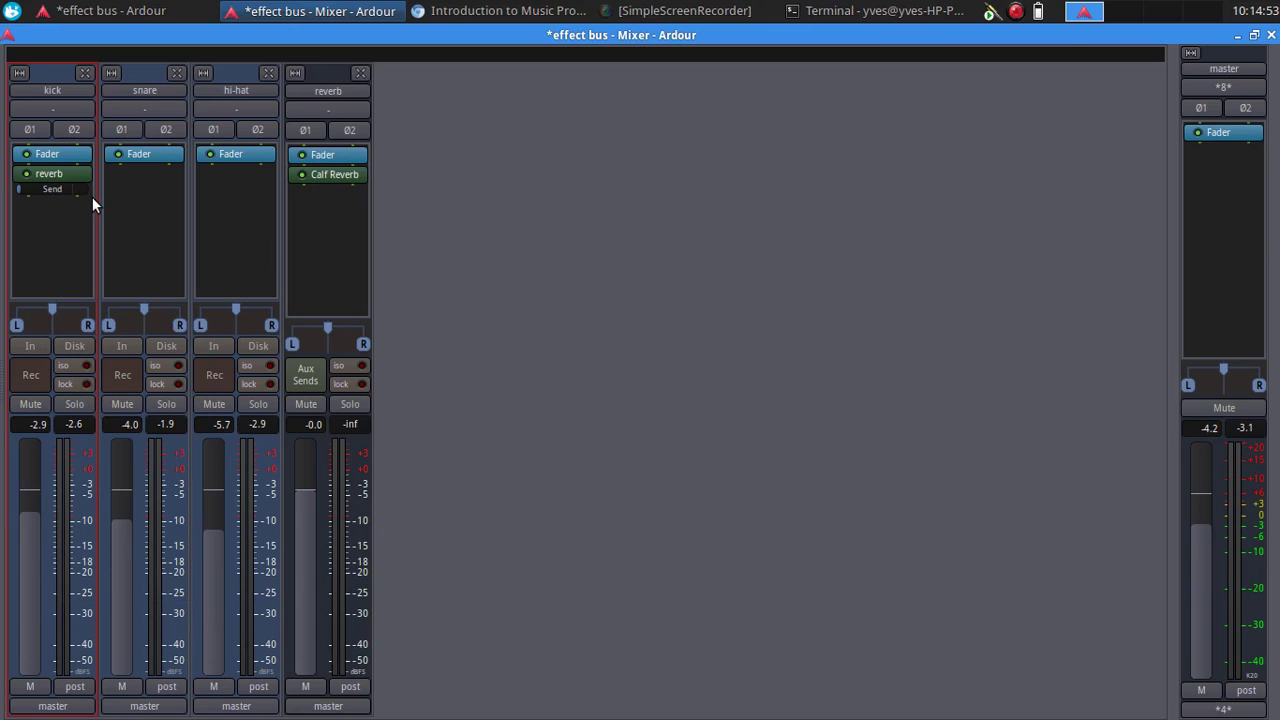
{"action": "mouse_move", "coordinate": [20, 196]}
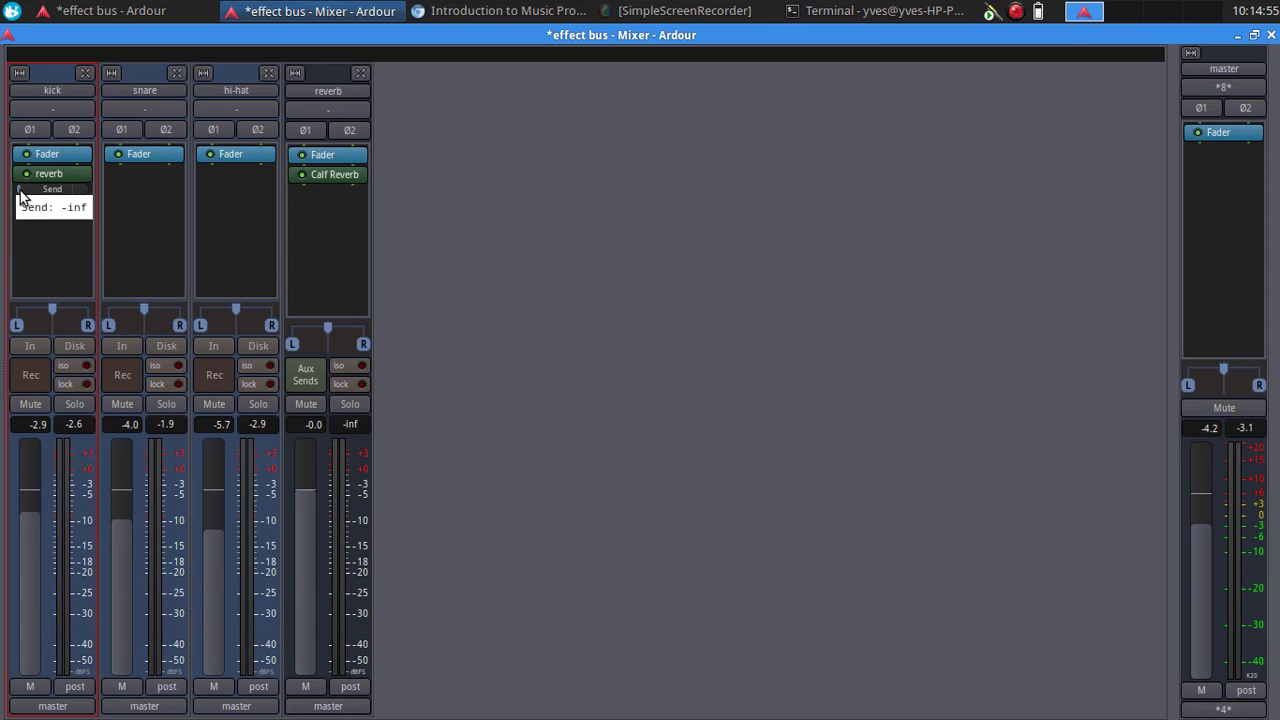
{"action": "left_click_drag", "start_coordinate": [20, 196], "coordinate": [59, 200]}
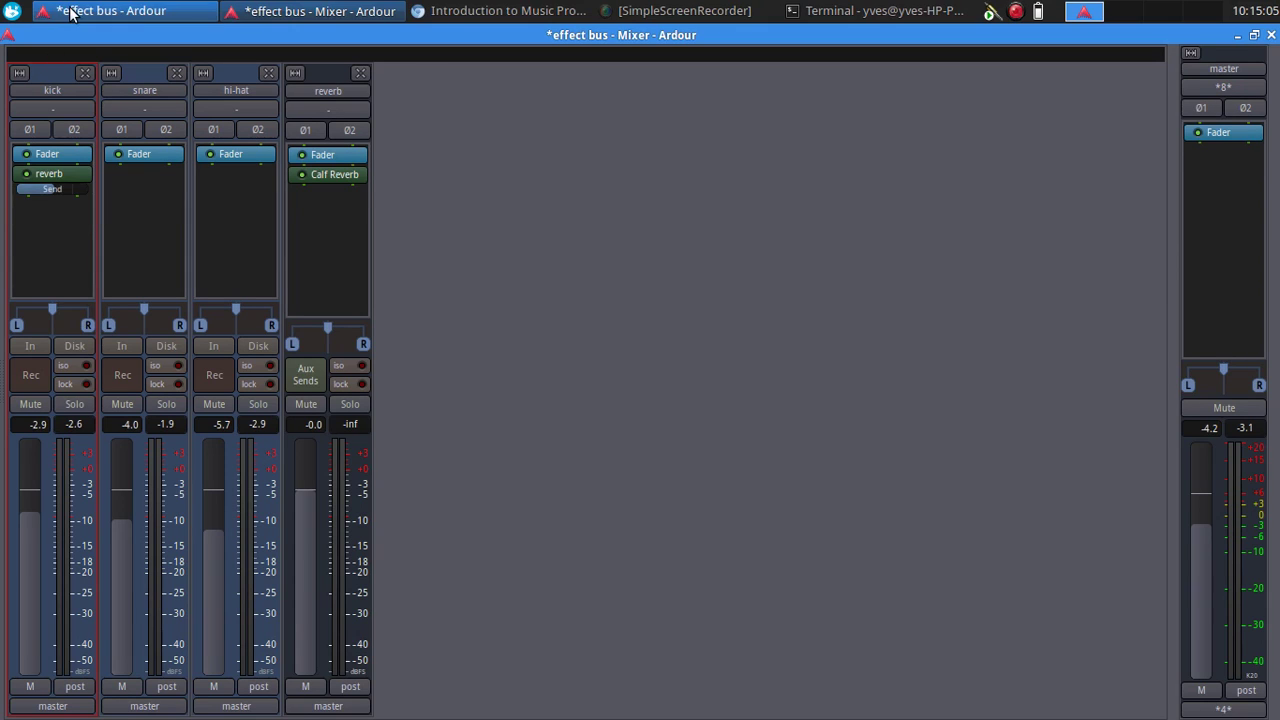
Step: During playback, reset the kick's reverb send to about -5.22, then stop the transport
{"action": "left_click", "coordinate": [140, 9]}
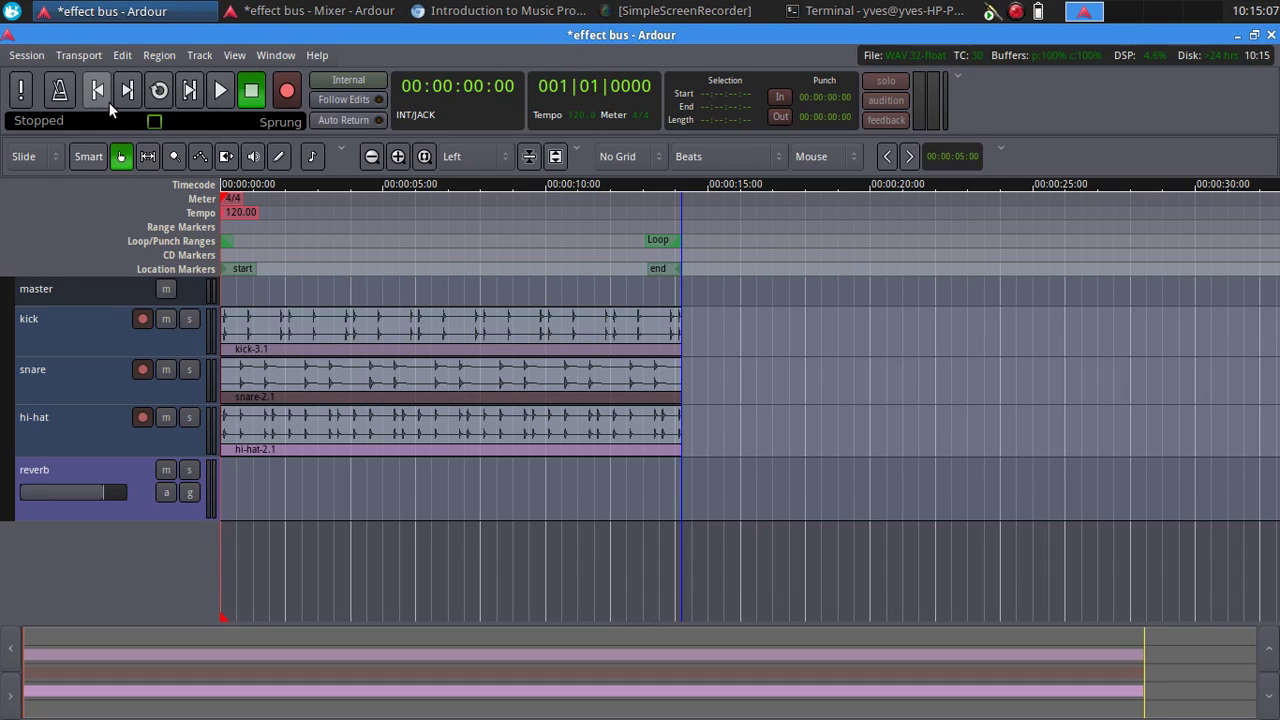
{"action": "left_click", "coordinate": [222, 90]}
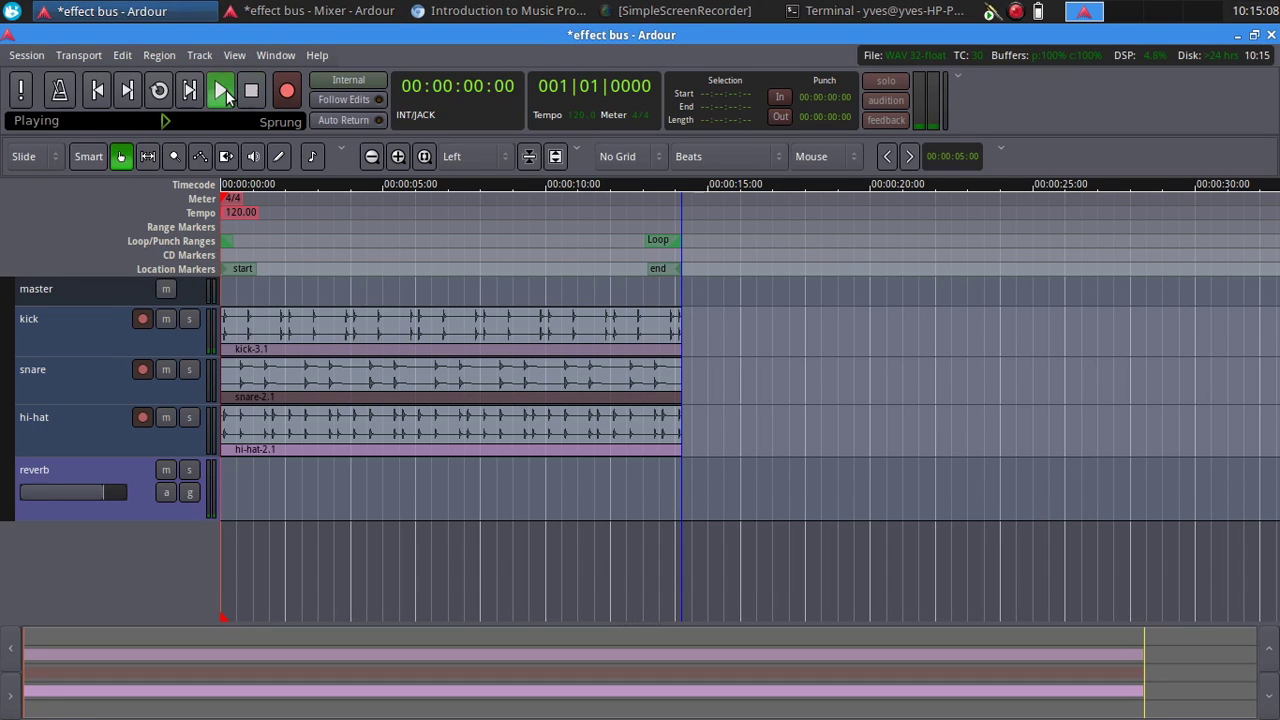
{"action": "left_click", "coordinate": [310, 10]}
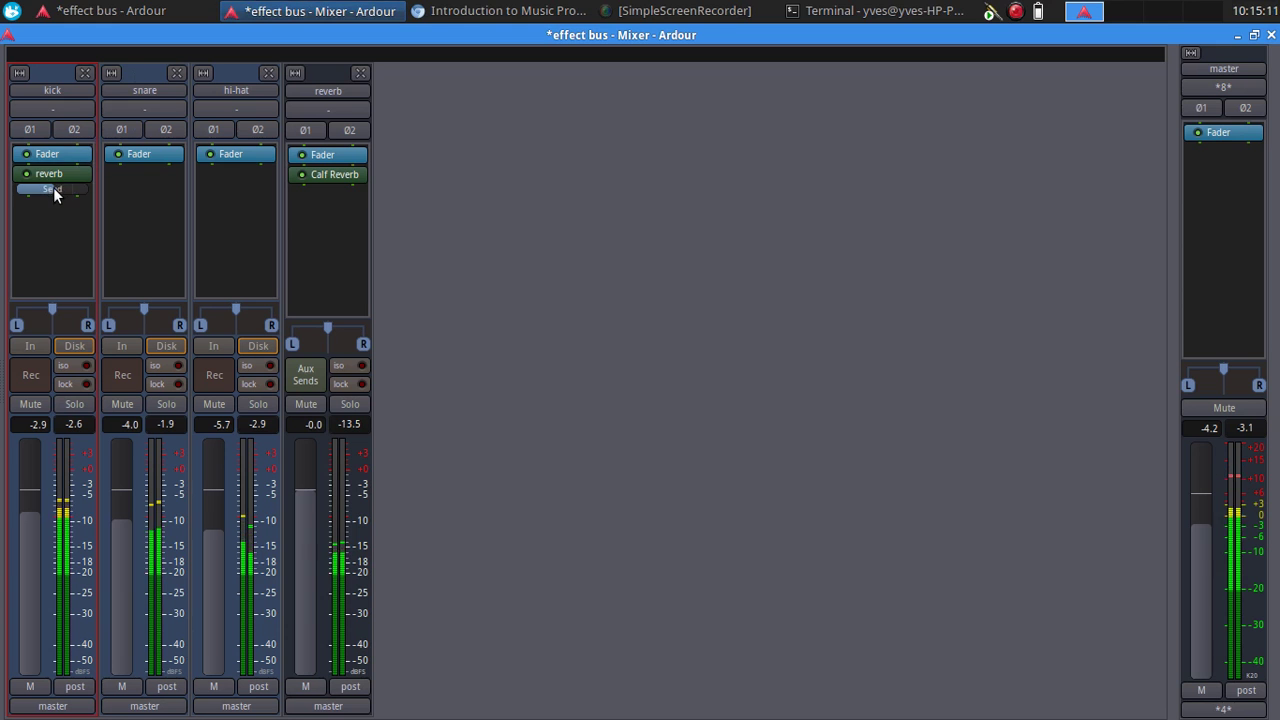
{"action": "mouse_move", "coordinate": [52, 188]}
{"action": "left_mouse_down"}
{"action": "mouse_move", "coordinate": [75, 197]}
{"action": "mouse_move", "coordinate": [18, 200]}
{"action": "mouse_move", "coordinate": [61, 197]}
{"action": "left_mouse_up"}
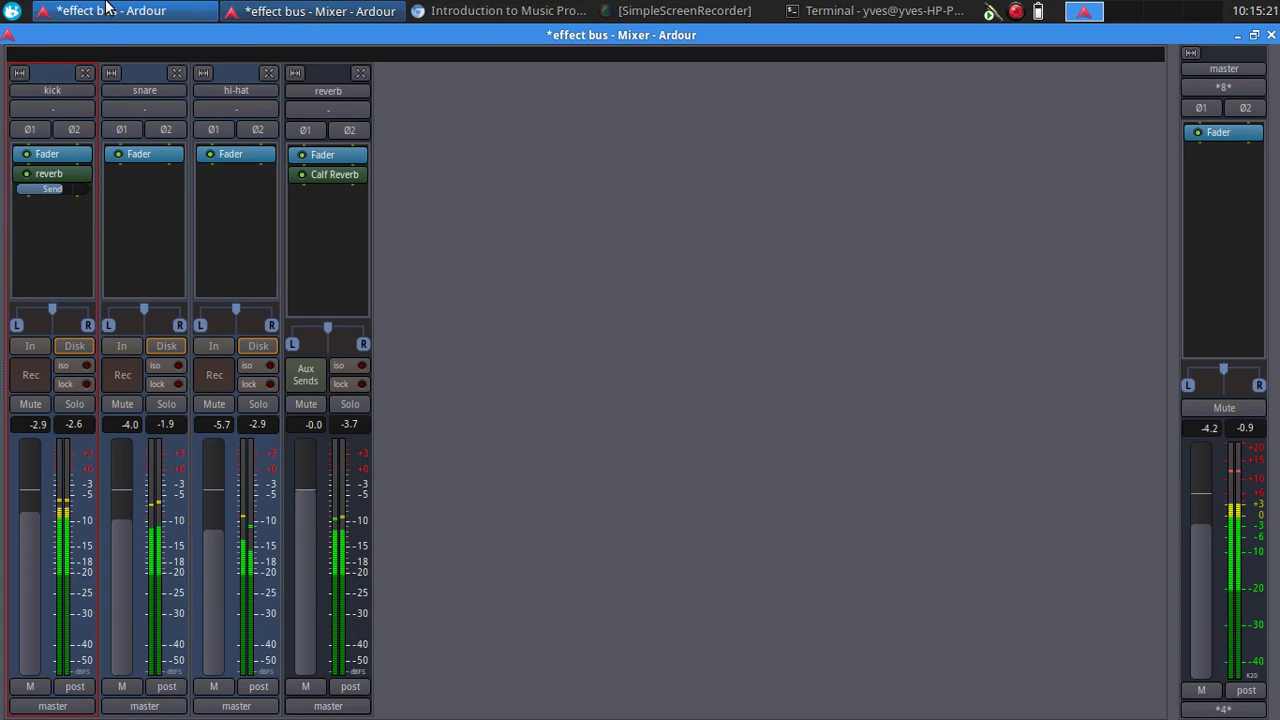
{"action": "left_click", "coordinate": [112, 12]}
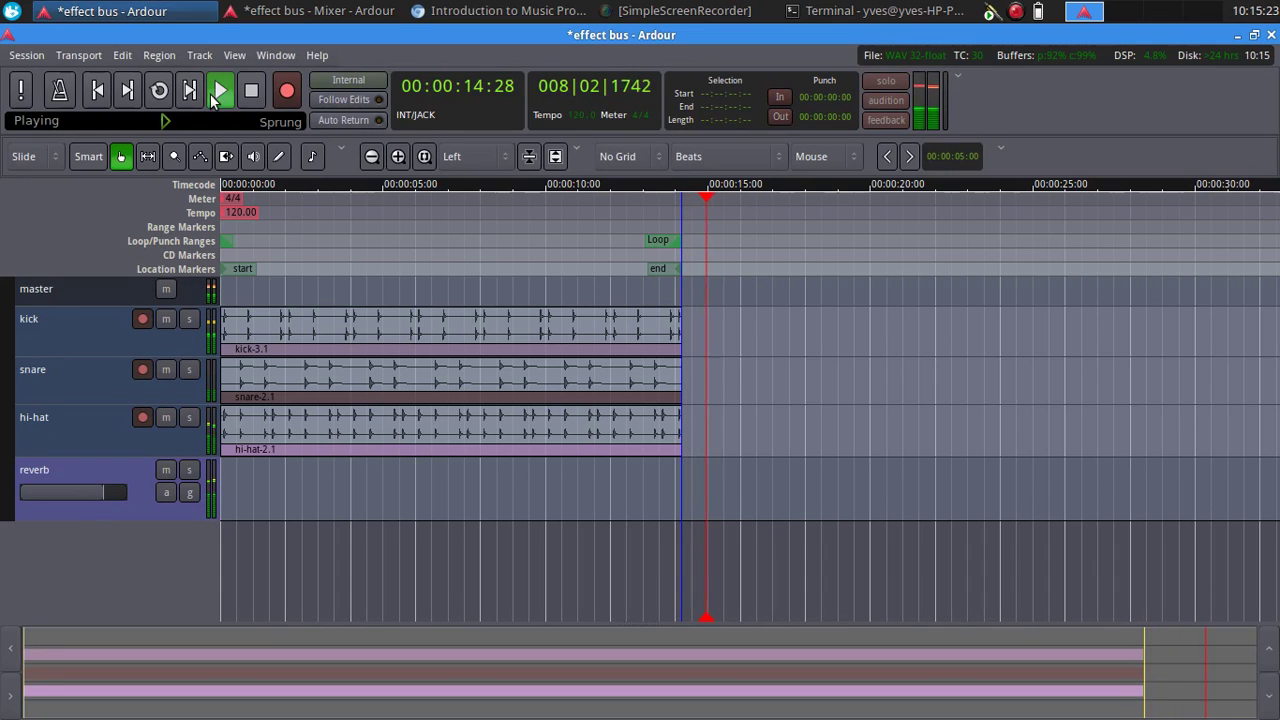
{"action": "key", "text": "space"}
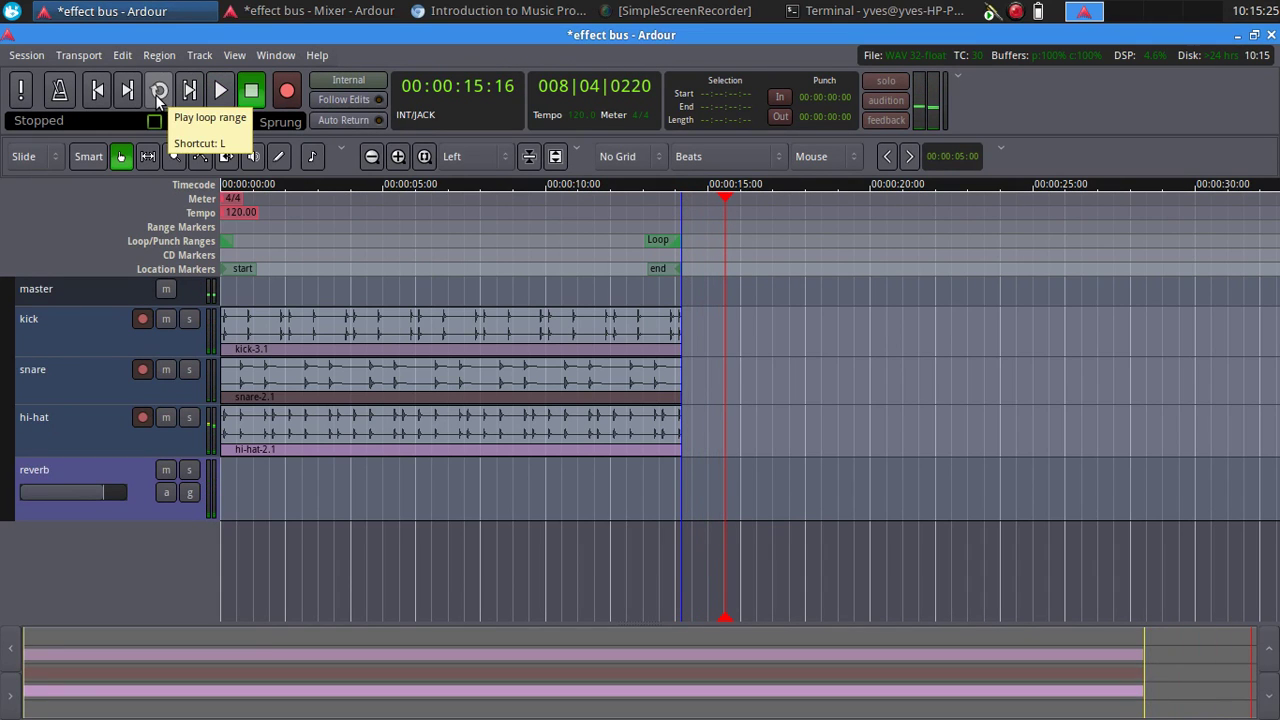
Step: Add an aux send from snare to the reverb bus and raise its level
{"action": "left_click", "coordinate": [318, 11]}
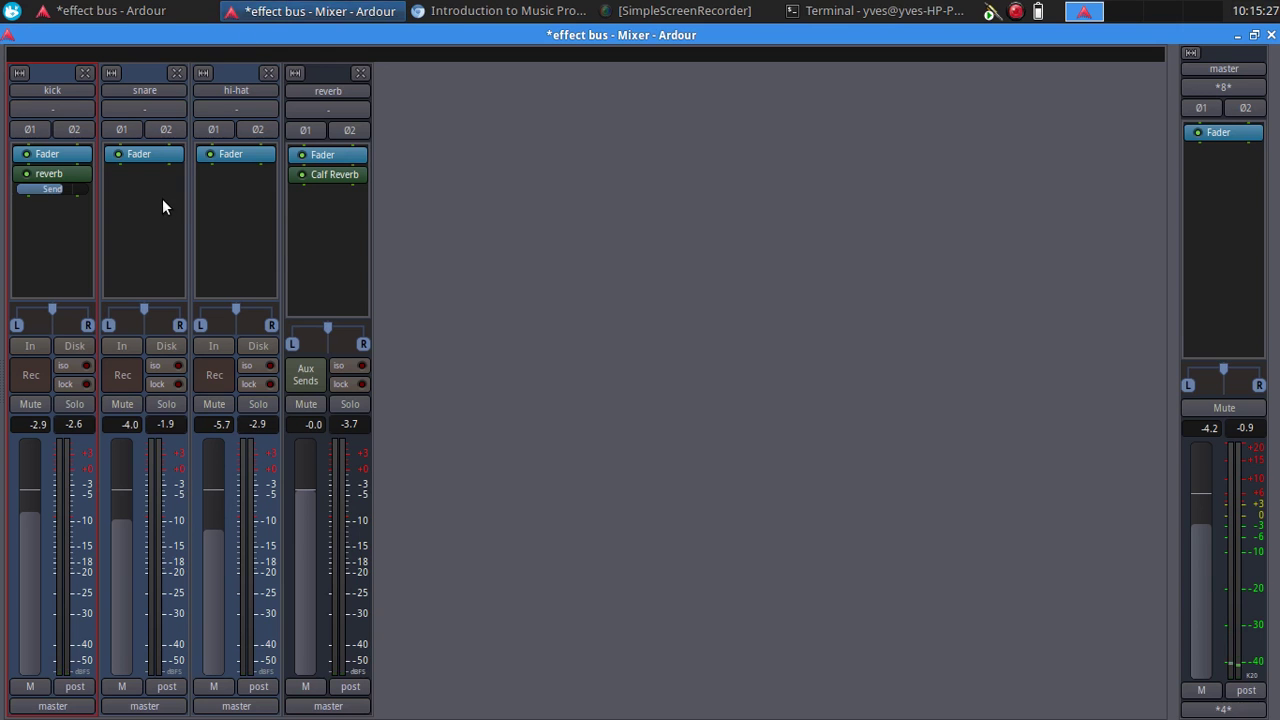
{"action": "right_click", "coordinate": [143, 178]}
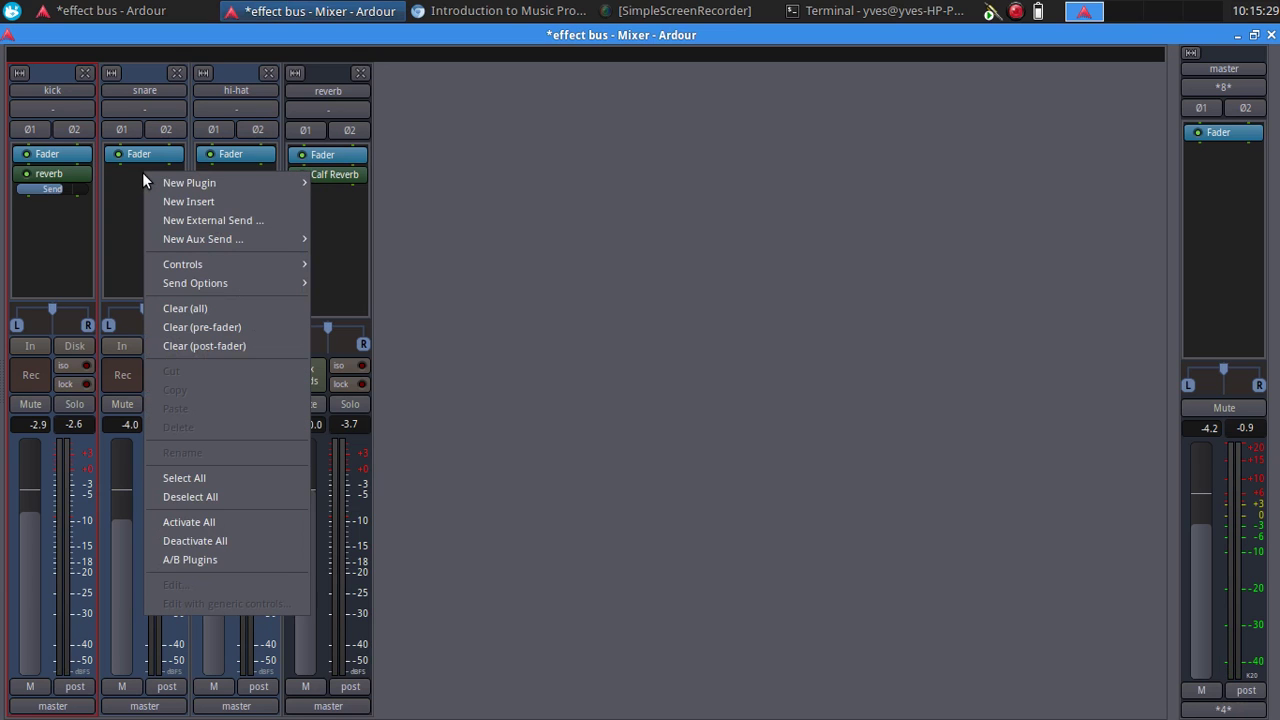
{"action": "mouse_move", "coordinate": [252, 239]}
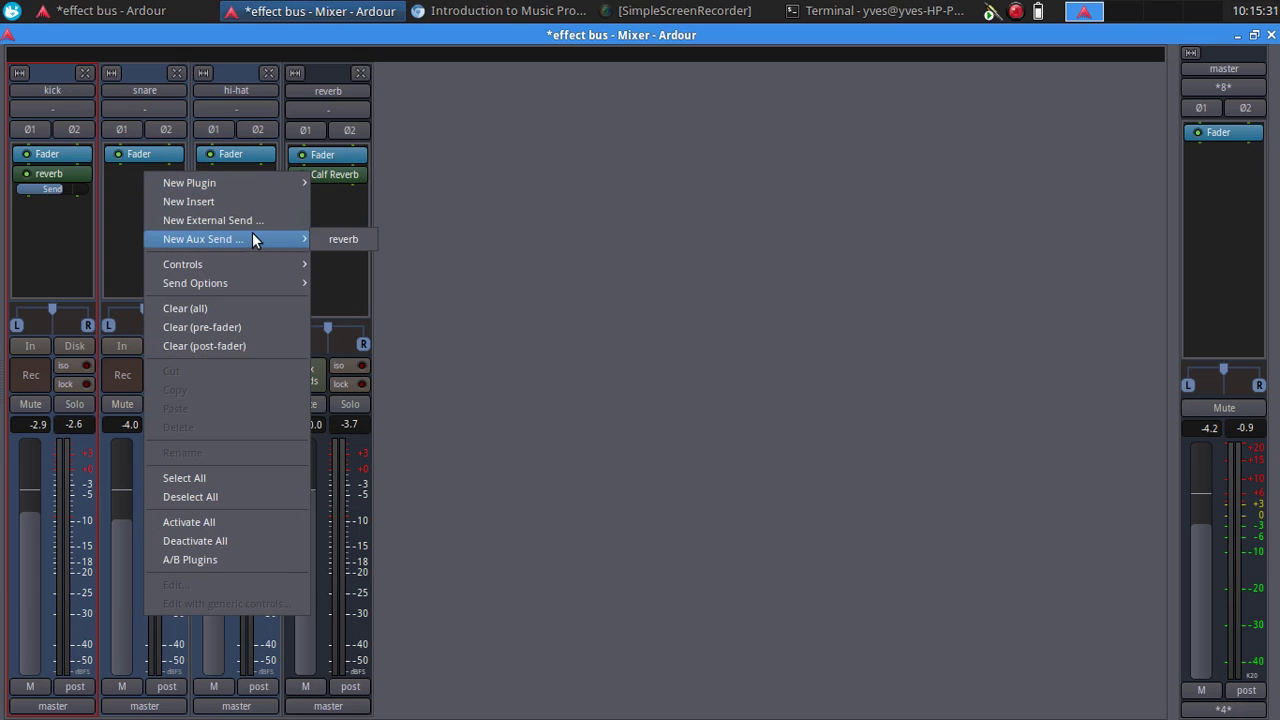
{"action": "left_click", "coordinate": [328, 240]}
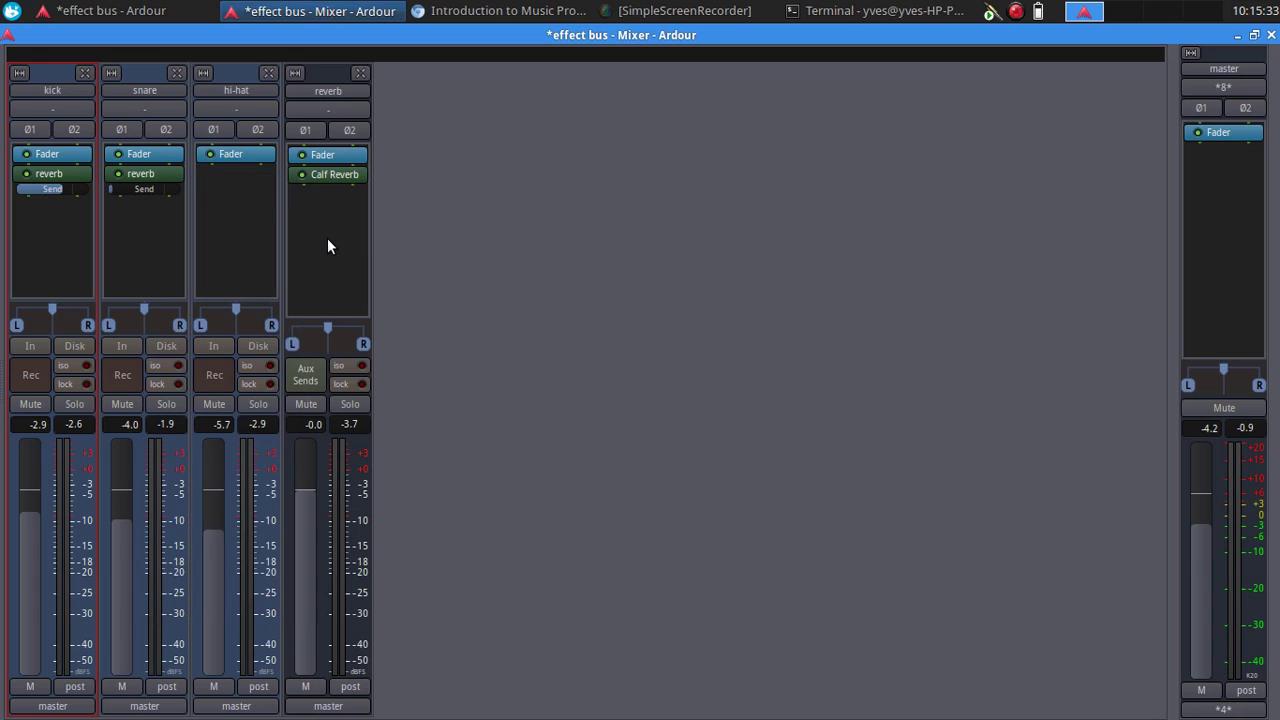
{"action": "mouse_move", "coordinate": [125, 196]}
{"action": "left_click_drag", "start_coordinate": [125, 196], "coordinate": [149, 192]}
Step: Replay from the start, settle the snare's reverb send at about -4.64, then stop
{"action": "left_click", "coordinate": [134, 11]}
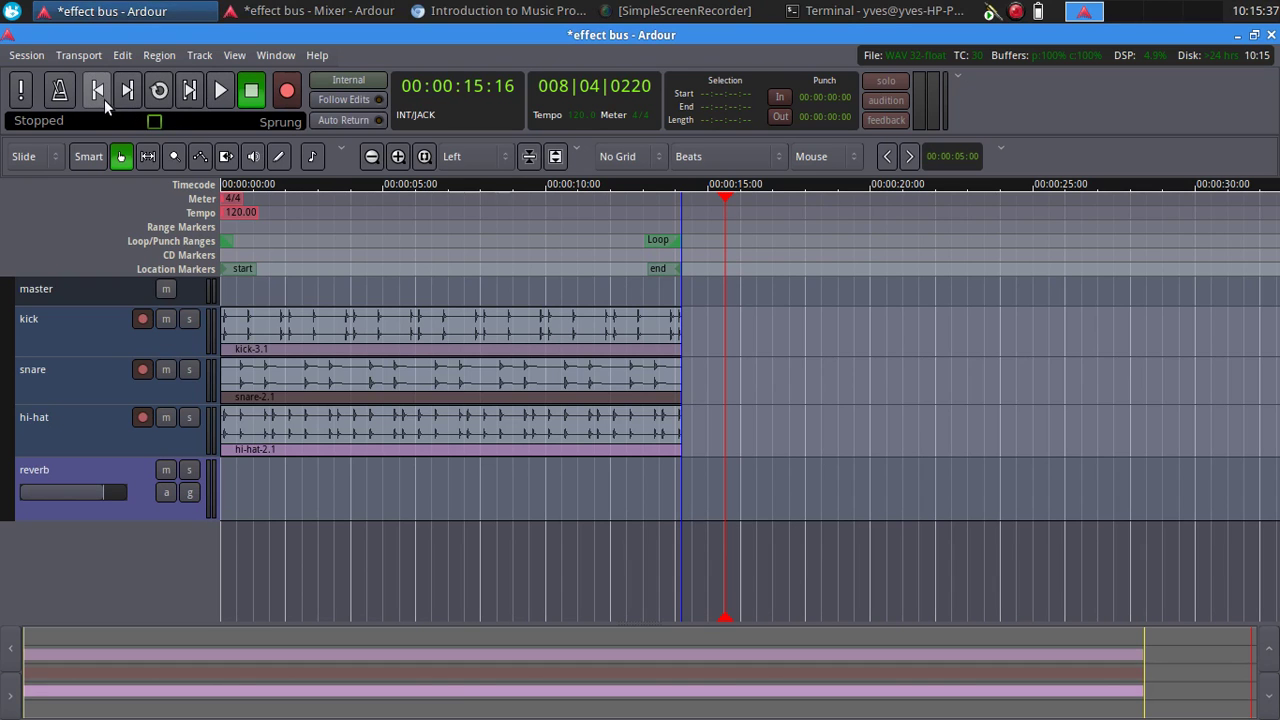
{"action": "left_click", "coordinate": [101, 95]}
{"action": "left_click", "coordinate": [221, 93]}
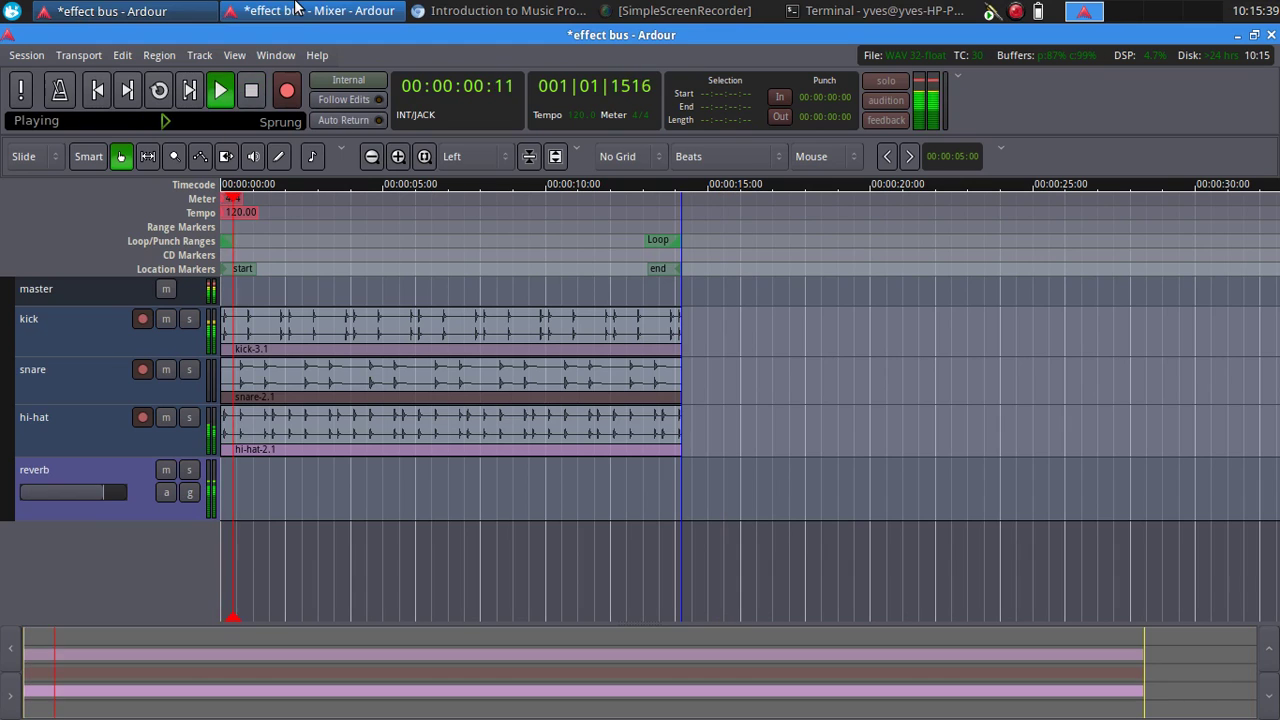
{"action": "left_click", "coordinate": [330, 11]}
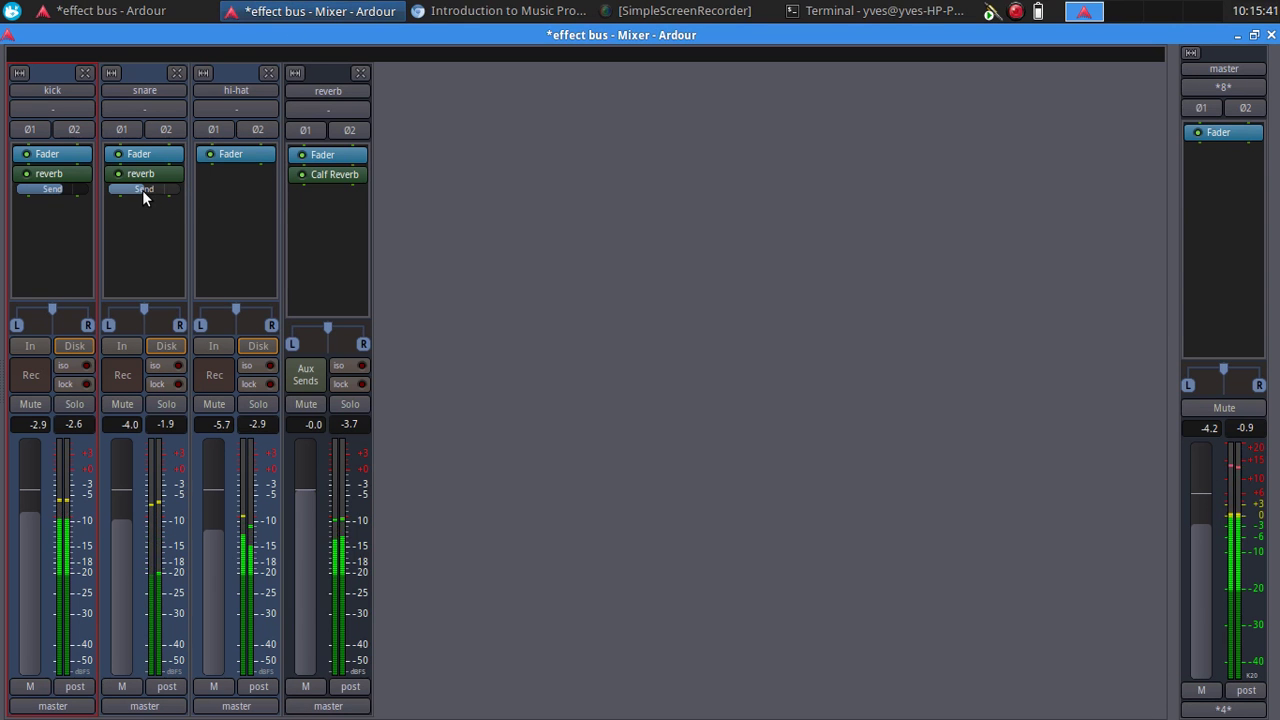
{"action": "mouse_move", "coordinate": [143, 193]}
{"action": "left_click_drag", "start_coordinate": [155, 198], "coordinate": [161, 197]}
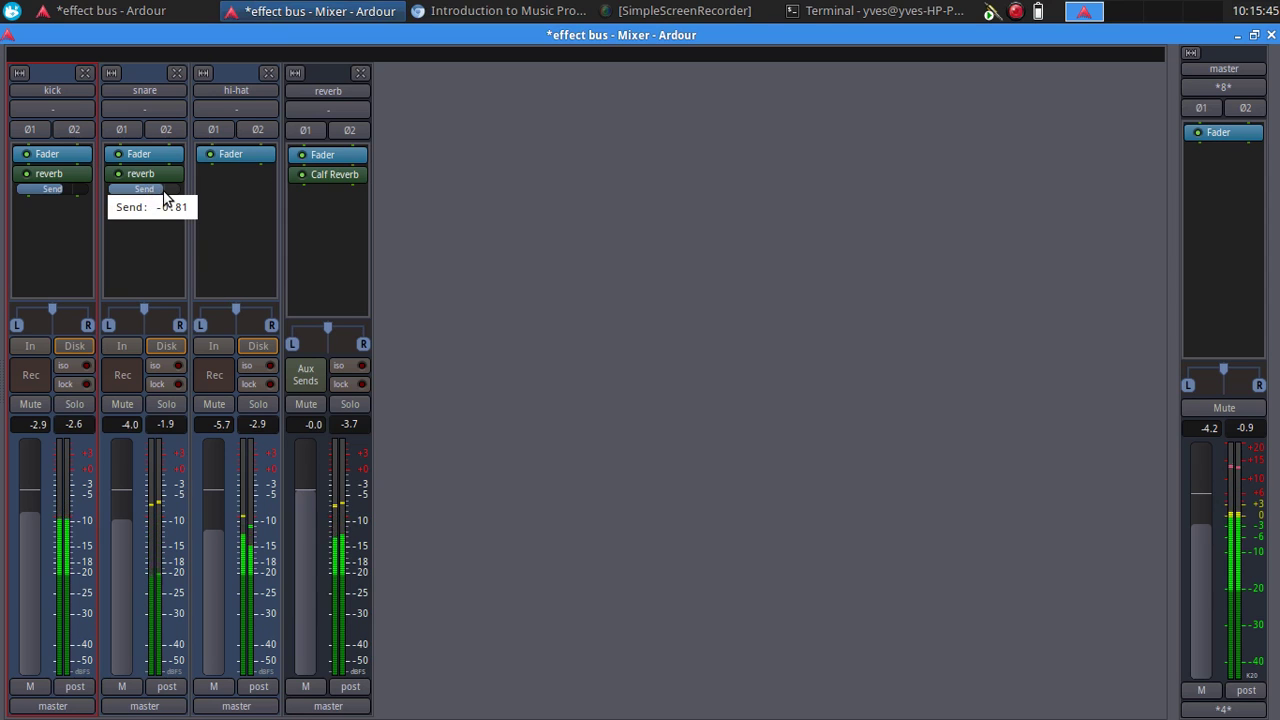
{"action": "left_click_drag", "start_coordinate": [166, 199], "coordinate": [160, 200]}
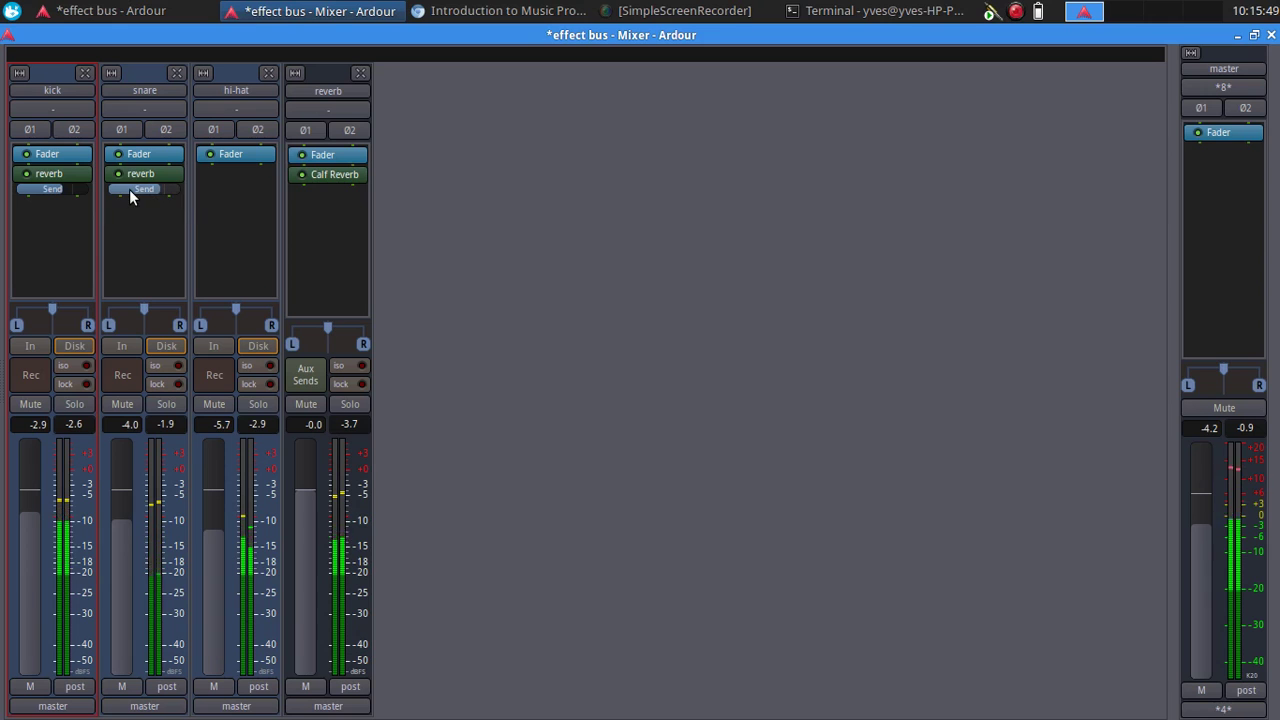
{"action": "left_click", "coordinate": [75, 10]}
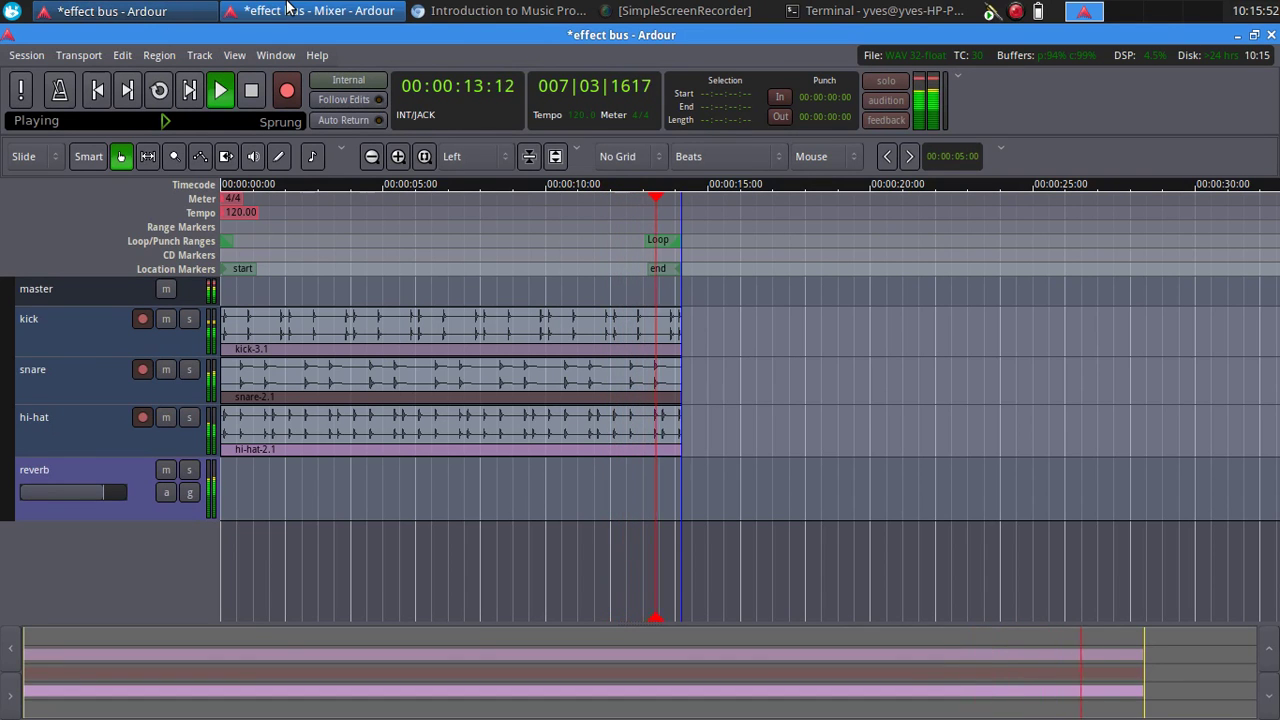
{"action": "left_click", "coordinate": [253, 92]}
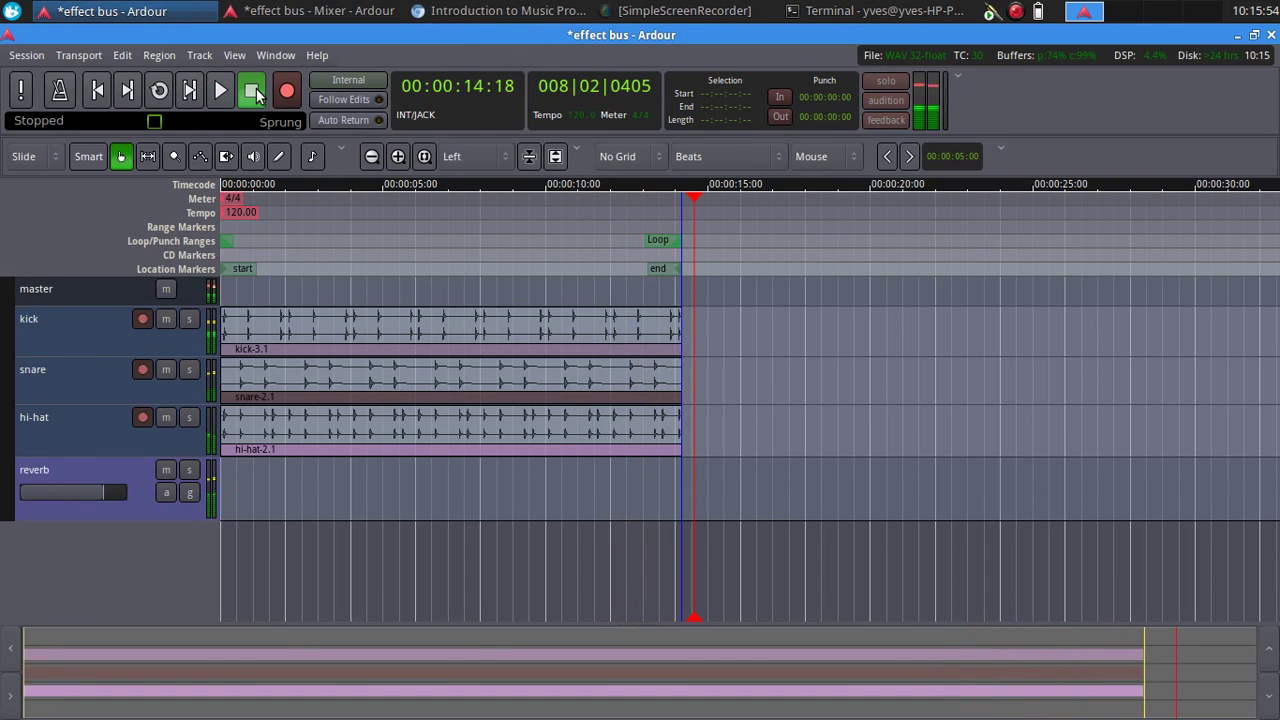
Step: Open the reverb bus's Calf Reverb controls and play the session from the start
{"action": "left_click", "coordinate": [273, 14]}
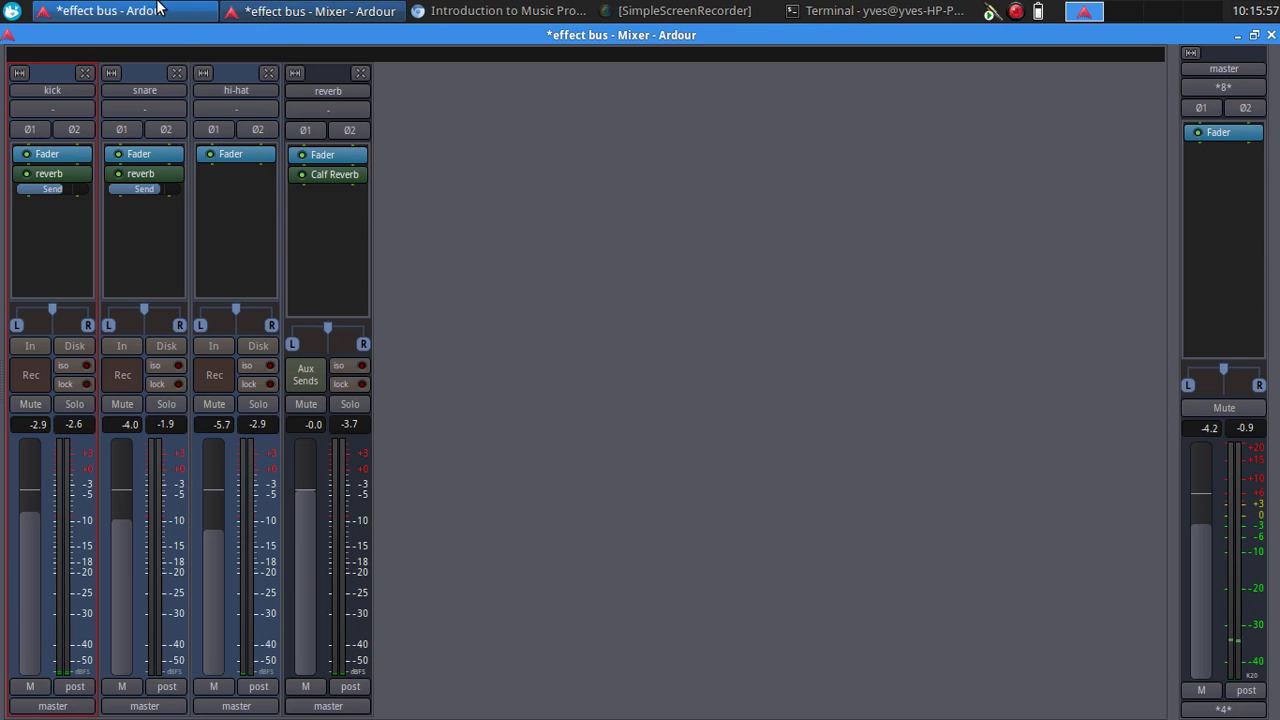
{"action": "double_click", "coordinate": [341, 173]}
{"action": "left_click", "coordinate": [120, 11]}
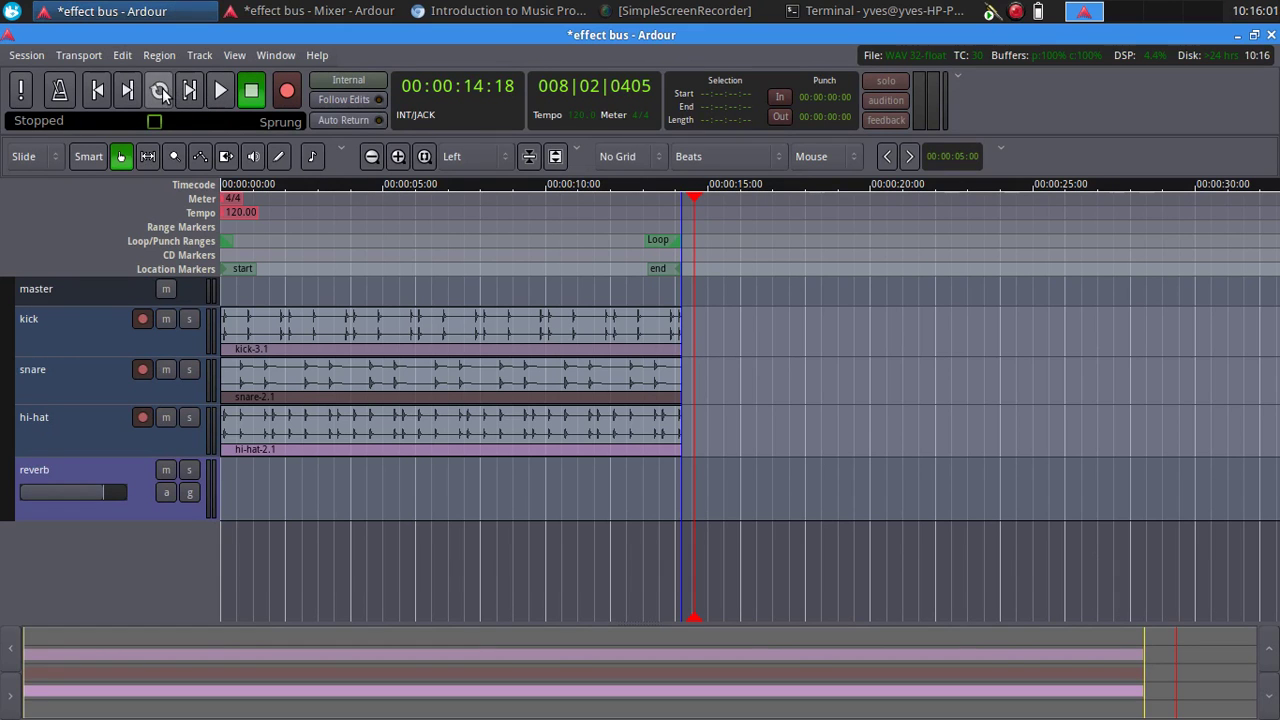
{"action": "left_click", "coordinate": [97, 91]}
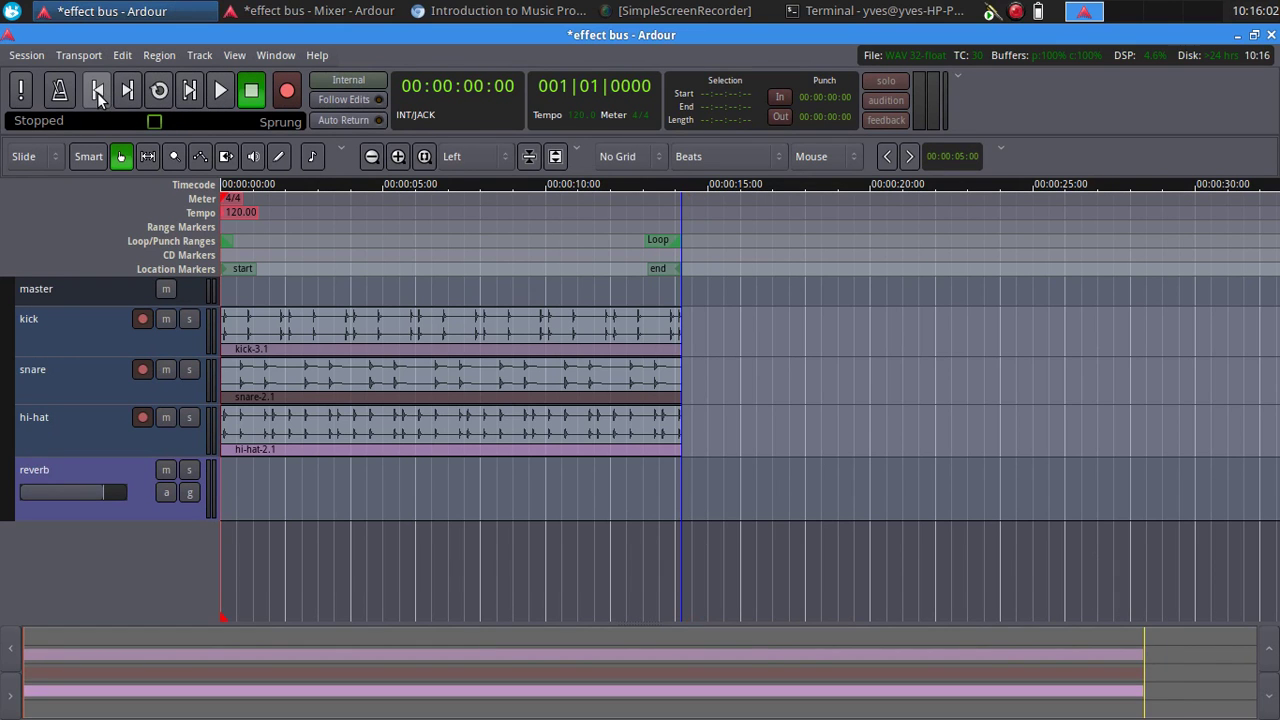
{"action": "left_click", "coordinate": [223, 93]}
Step: Turn Calf Reverb's Wet Amount to -7.4 dB and Dry Amount to -39.7 dB
{"action": "left_click", "coordinate": [310, 11]}
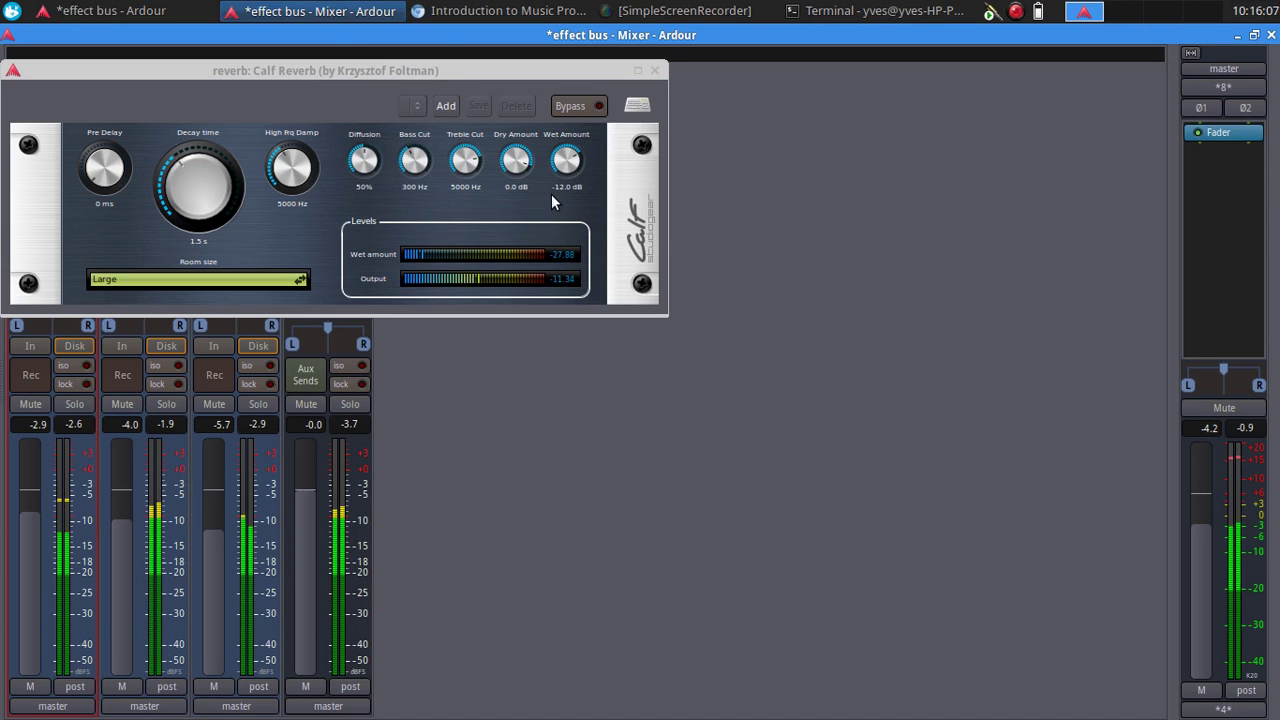
{"action": "scroll", "coordinate": [564, 165], "scroll_direction": "down", "scroll_amount": 4}
{"action": "left_click", "coordinate": [564, 179]}
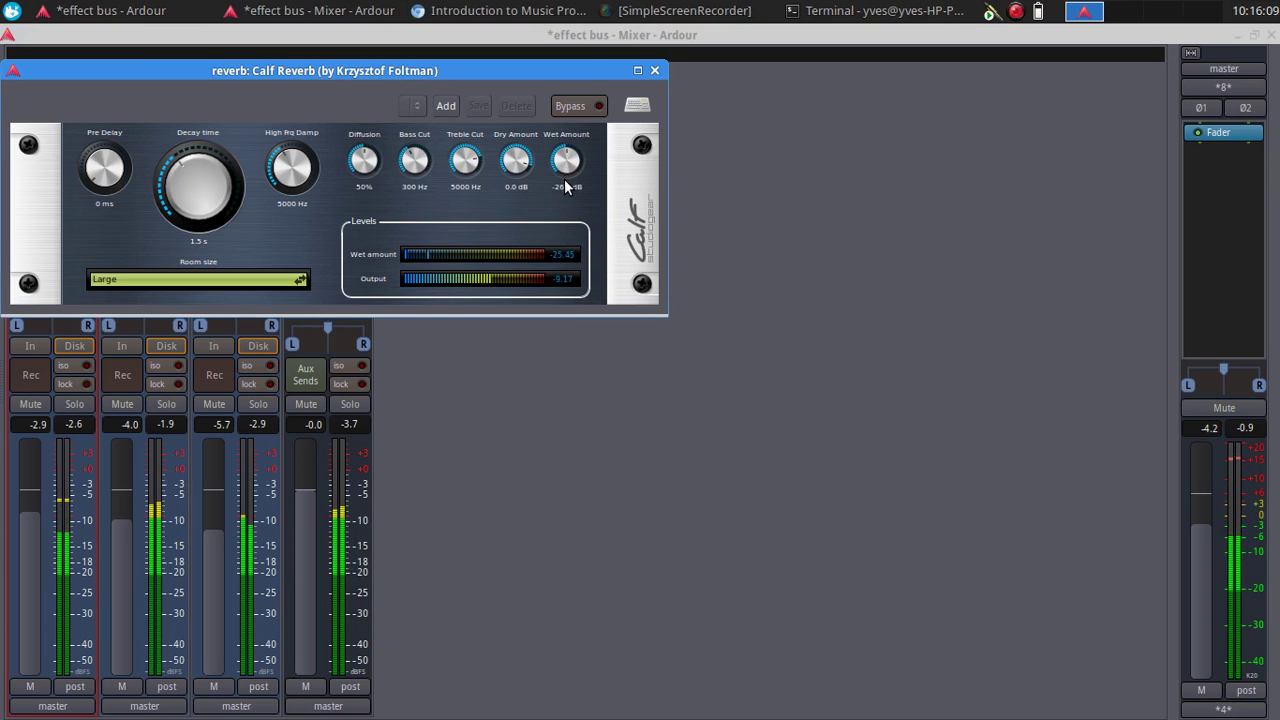
{"action": "left_click_drag", "start_coordinate": [564, 179], "coordinate": [581, 156]}
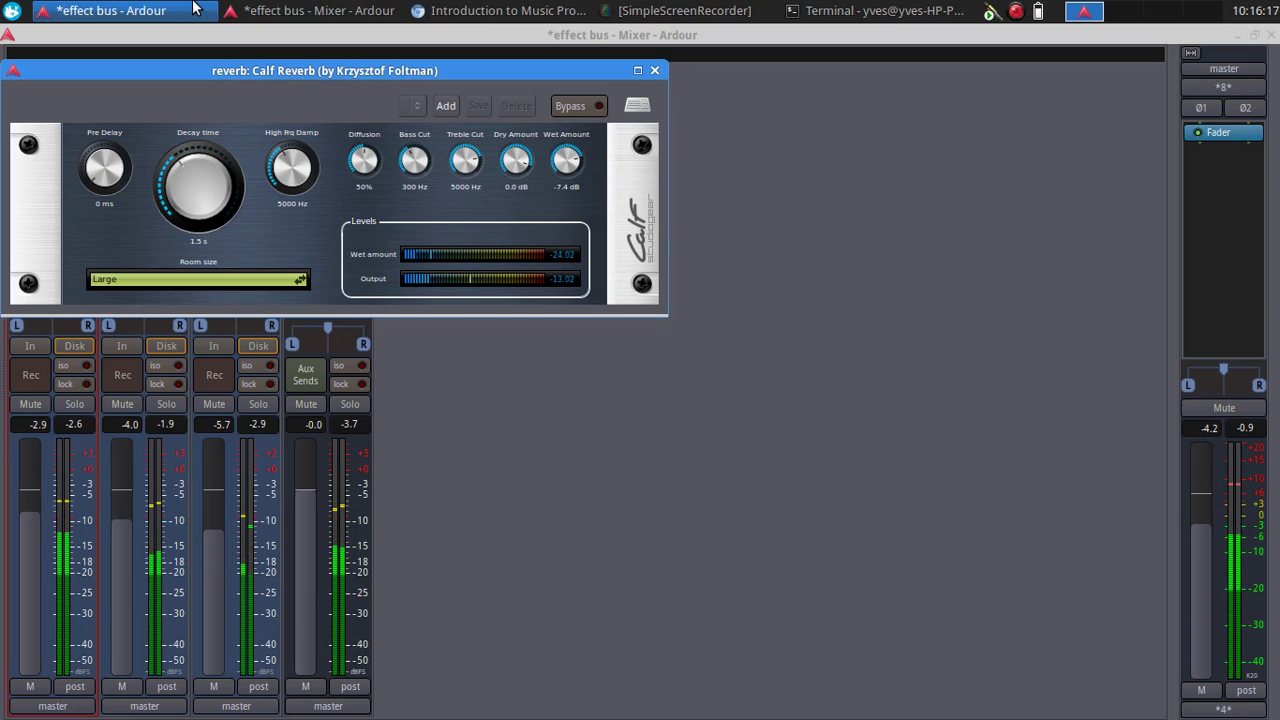
{"action": "left_click_drag", "start_coordinate": [525, 145], "coordinate": [537, 218]}
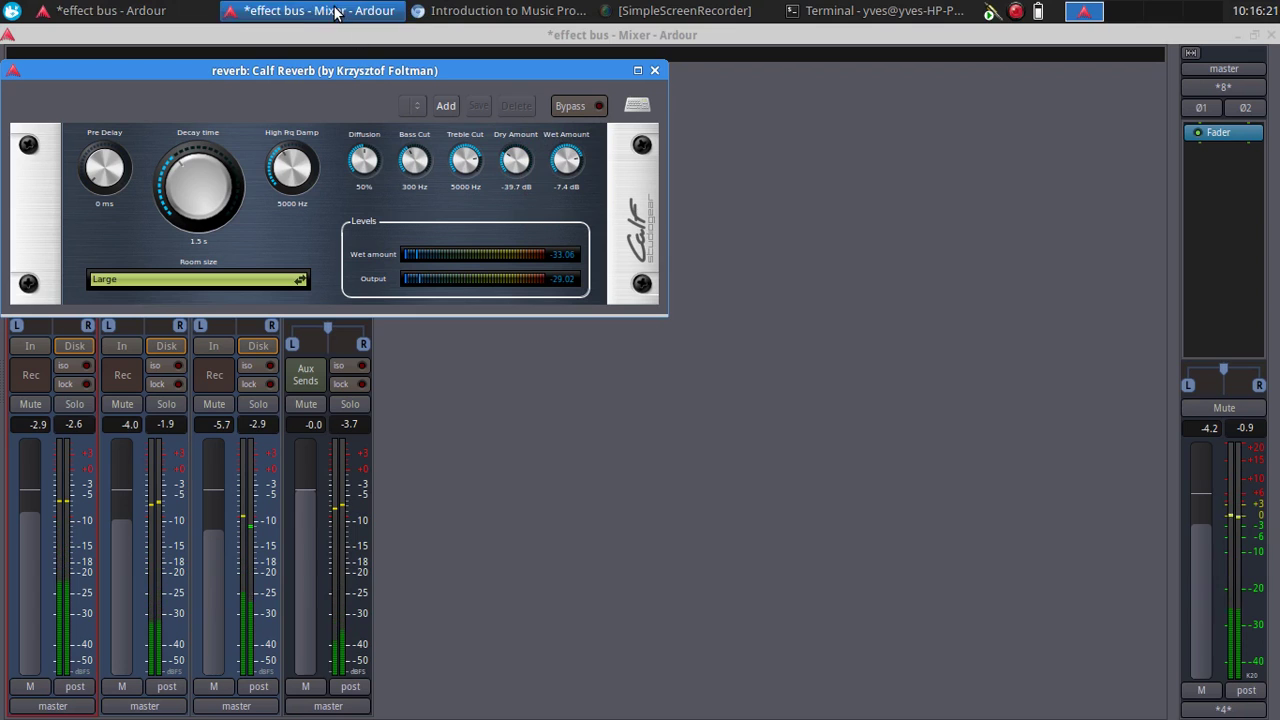
{"action": "left_click", "coordinate": [120, 11]}
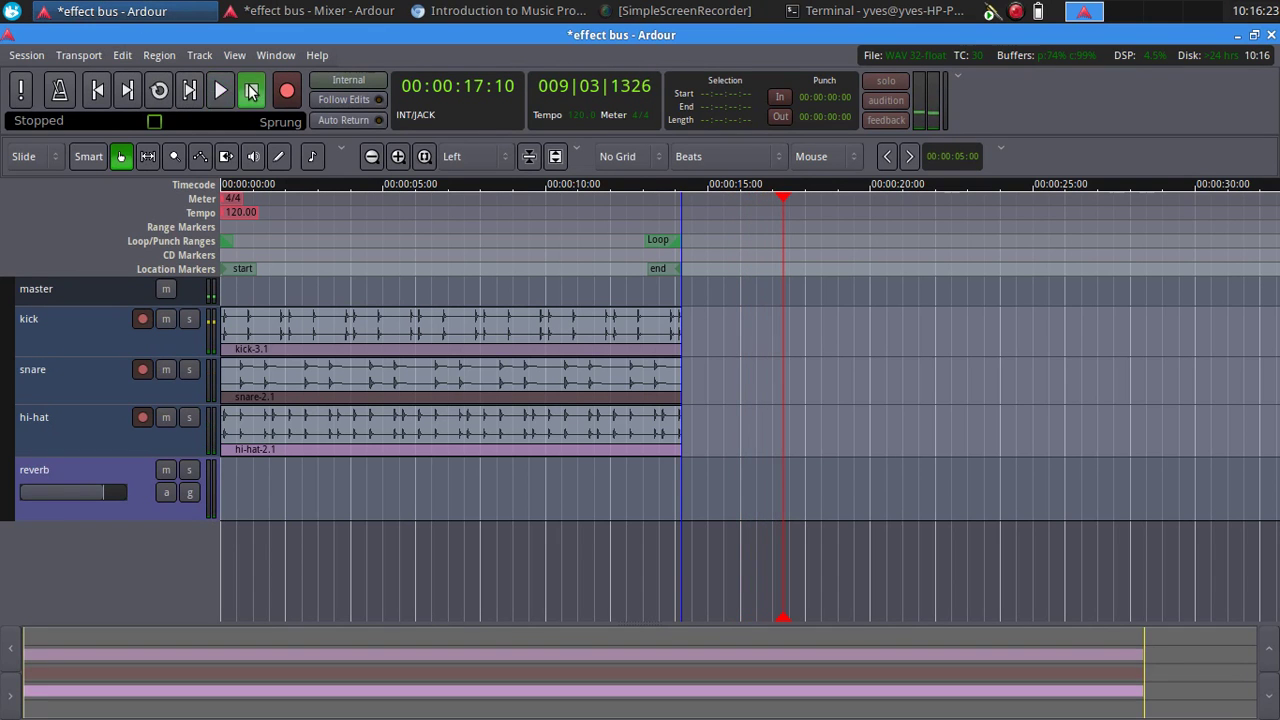
Step: Move the playhead back to the session start, 00:00:00:00
{"action": "left_click", "coordinate": [95, 90]}
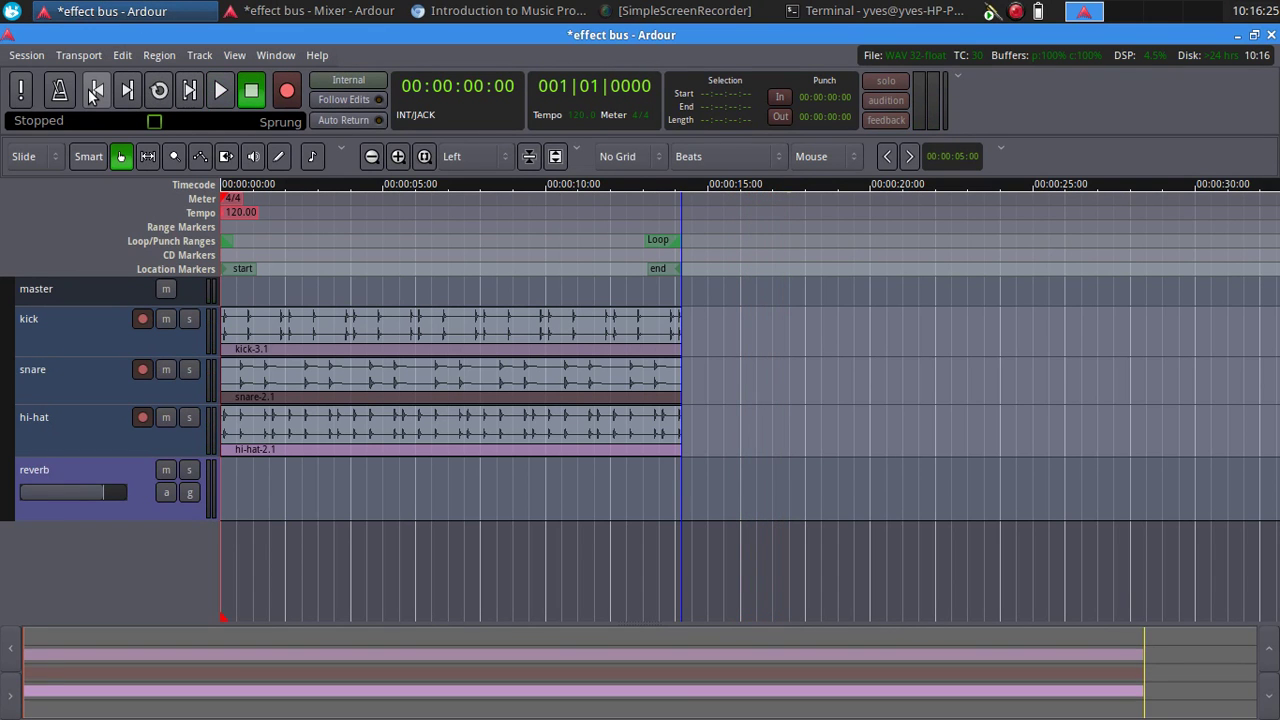